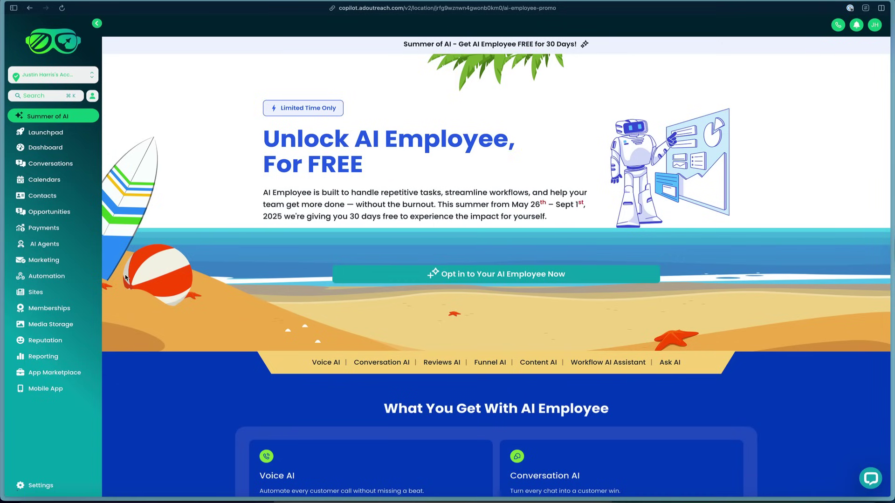
# Create a new funnel under Sites, choosing From templates instead of the AI option, and continue
pyautogui.click(41, 295)
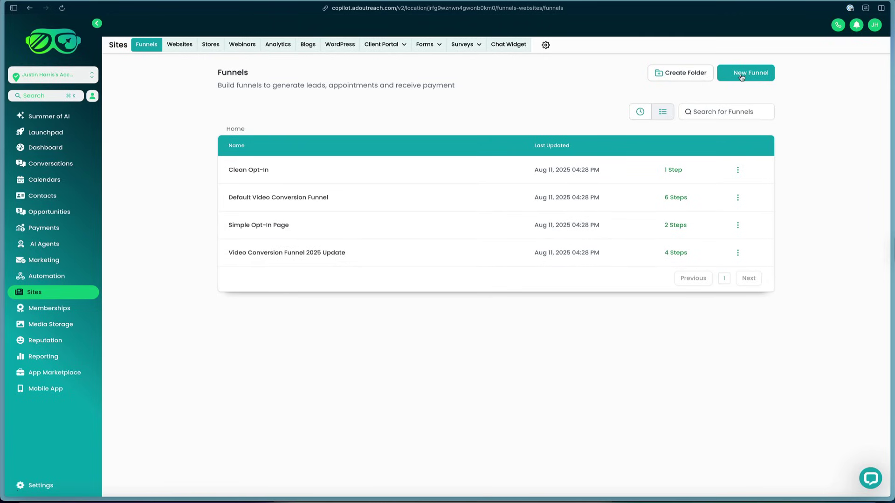
pyautogui.click(742, 77)
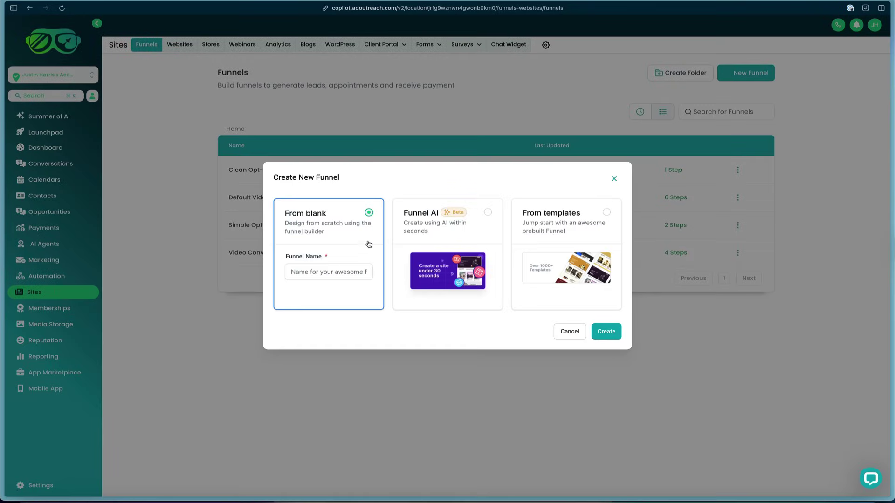
pyautogui.click(340, 266)
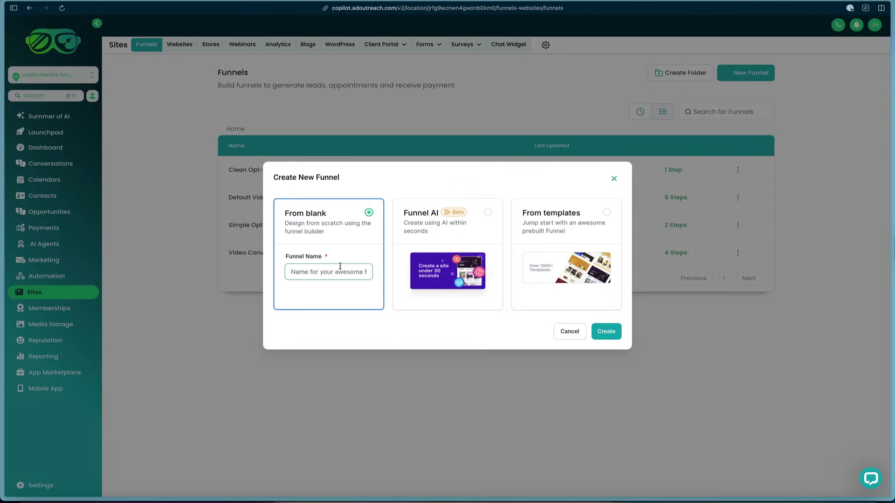
pyautogui.click(462, 235)
pyautogui.click(590, 221)
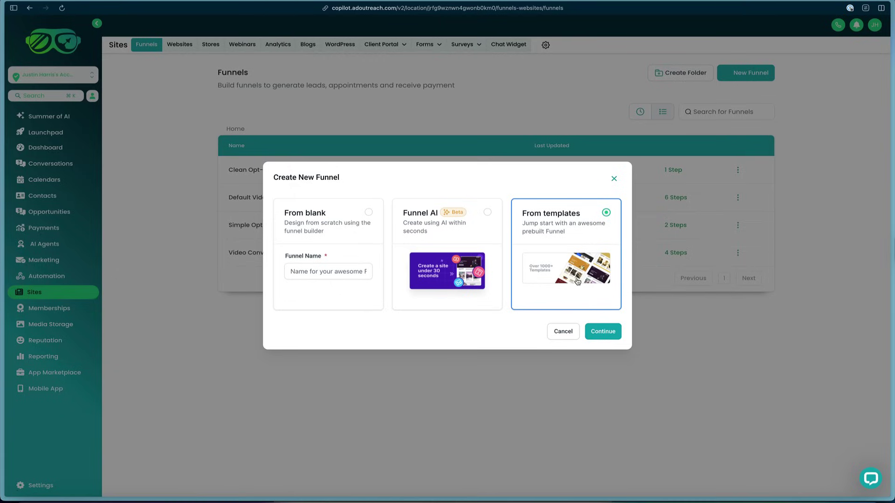
pyautogui.click(595, 330)
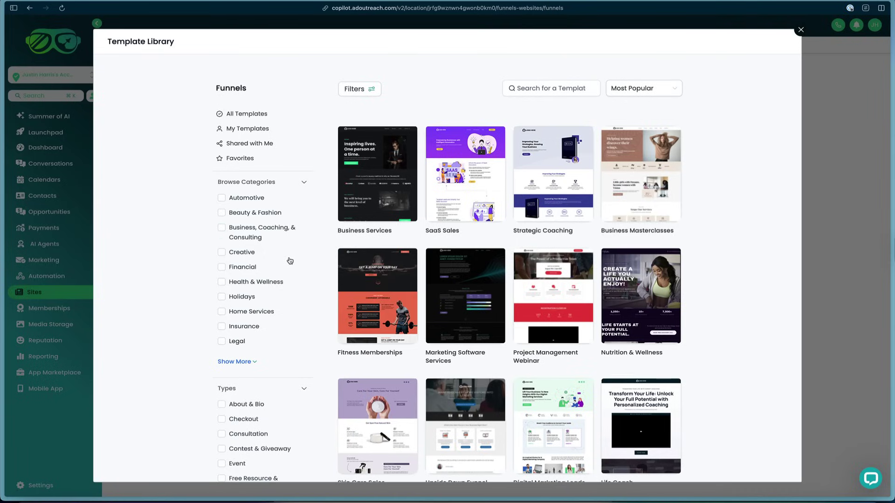
# Filter templates to the Event type and add the Freelance Income Webinar template as a funnel
pyautogui.scroll(-3, 280, 256)
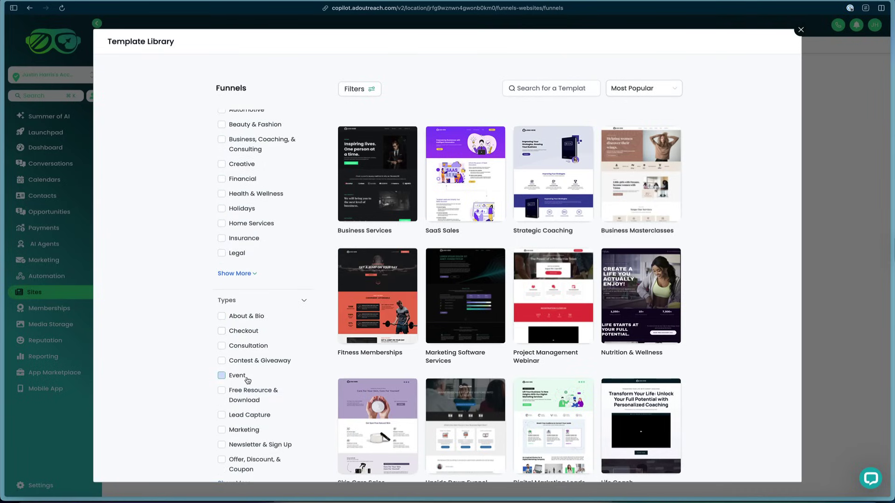
pyautogui.scroll(-2, 247, 379)
pyautogui.click(222, 306)
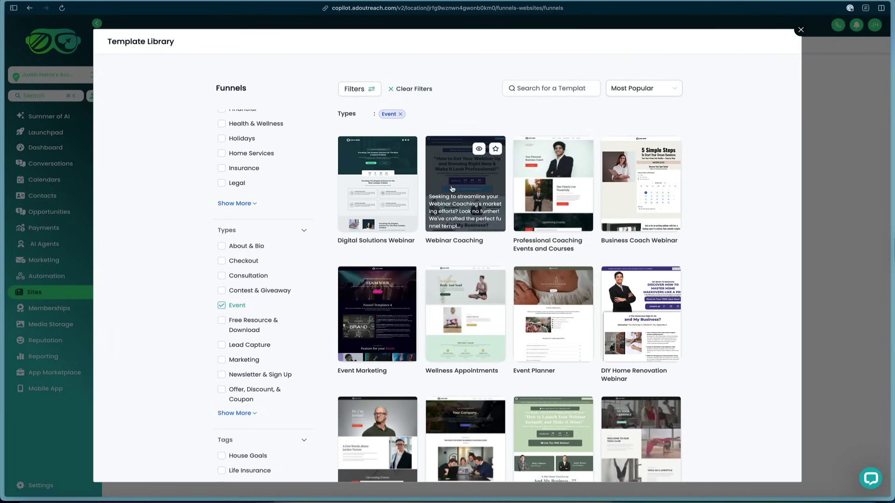
pyautogui.scroll(-2, 550, 322)
pyautogui.scroll(-3, 551, 321)
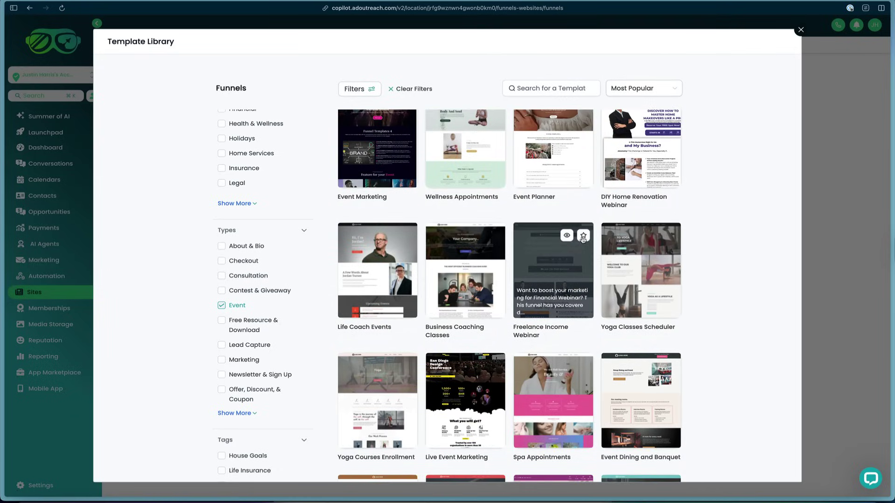
pyautogui.click(559, 271)
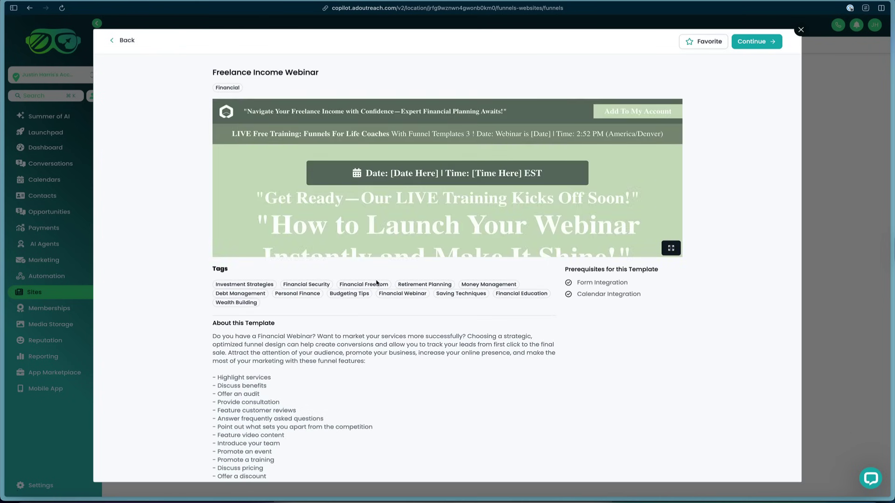
pyautogui.scroll(-5, 489, 217)
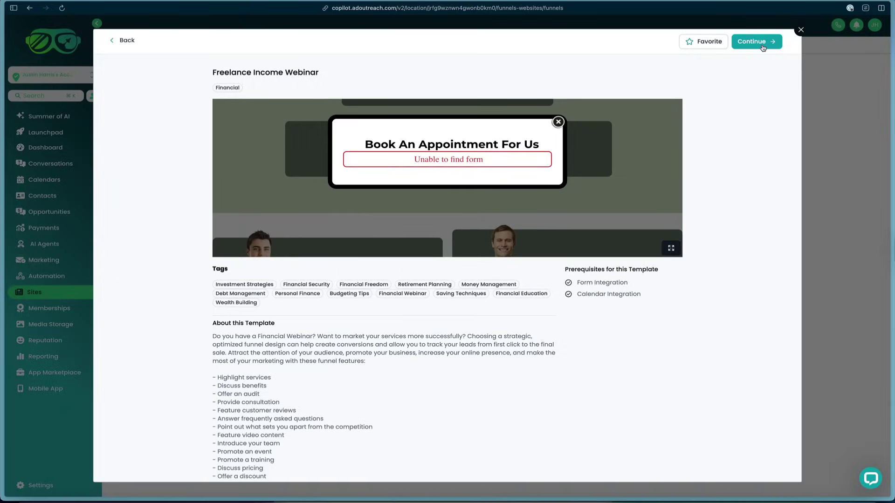
pyautogui.click(764, 47)
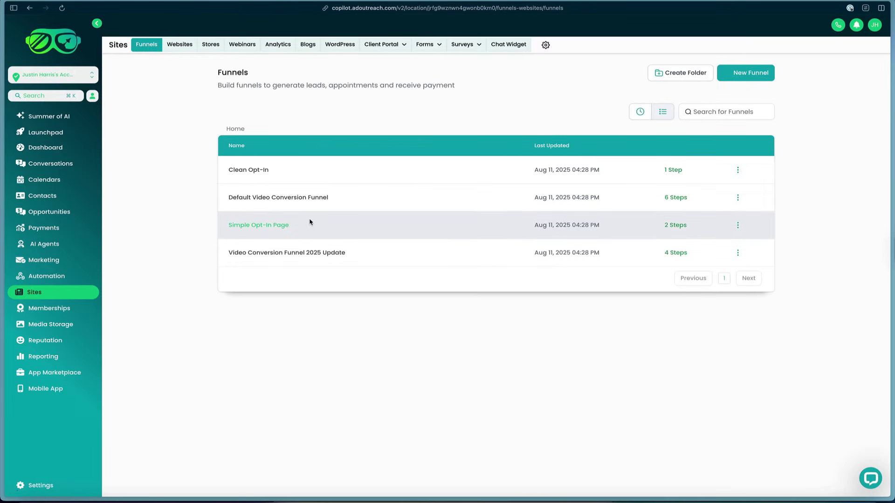
# Open the registration page in the builder and append ' with AppFind!' after 'It Shine!', deleting the closing quote
pyautogui.click(320, 196)
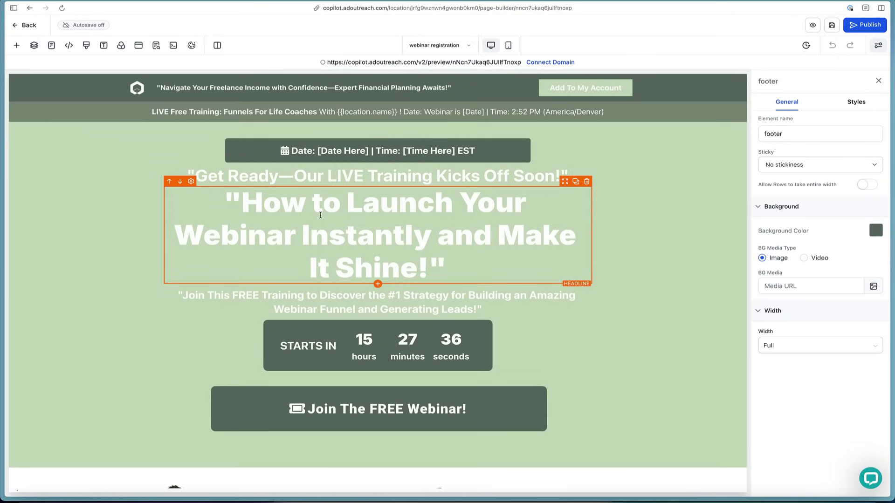
pyautogui.click(324, 230)
pyautogui.click(366, 344)
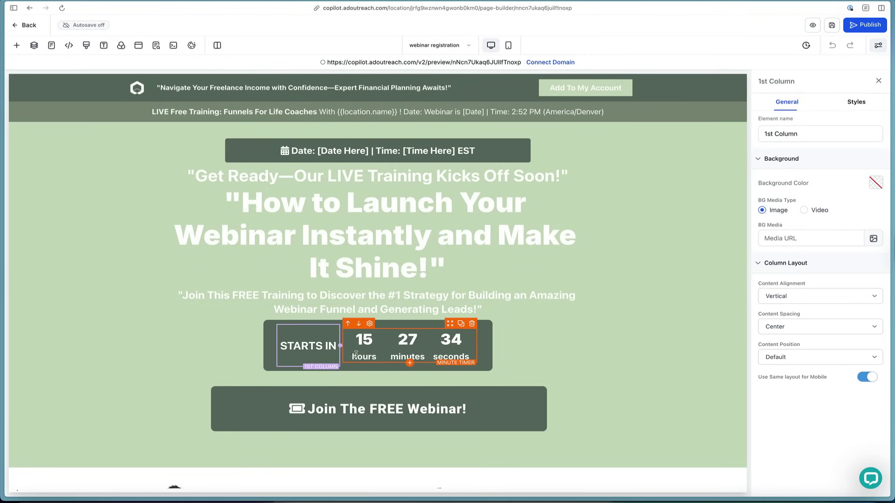
pyautogui.click(371, 342)
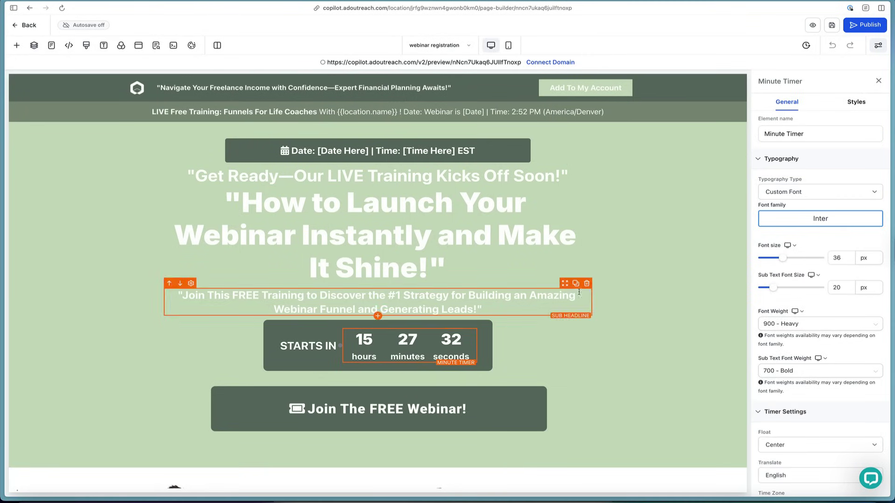
pyautogui.click(401, 268)
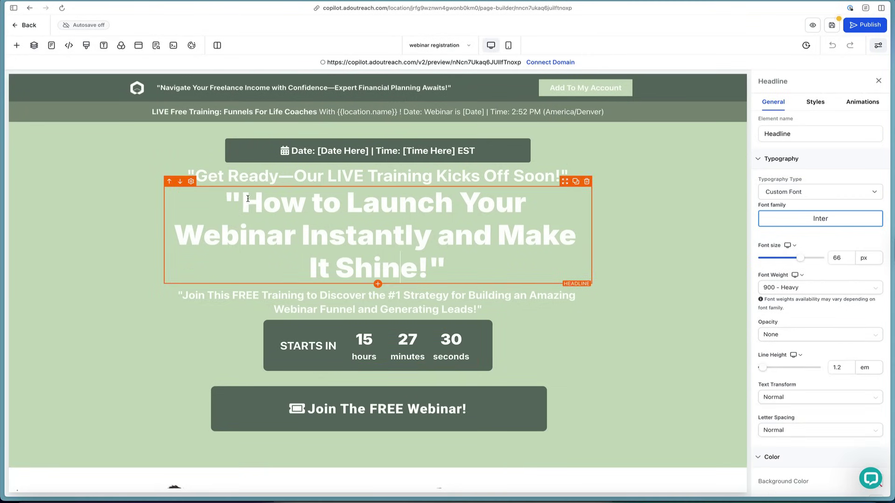
pyautogui.click(184, 236)
pyautogui.write('with AppFind!')
pyautogui.press('Delete')
# Scroll down the page, selecting the speaker photos and the first host's photo and name heading
pyautogui.scroll(-2, 410, 202)
pyautogui.scroll(-5, 411, 202)
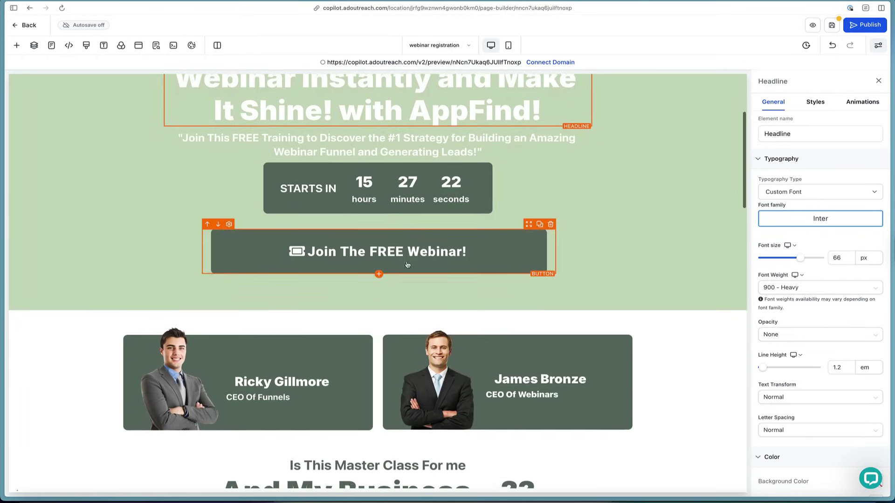
pyautogui.click(212, 340)
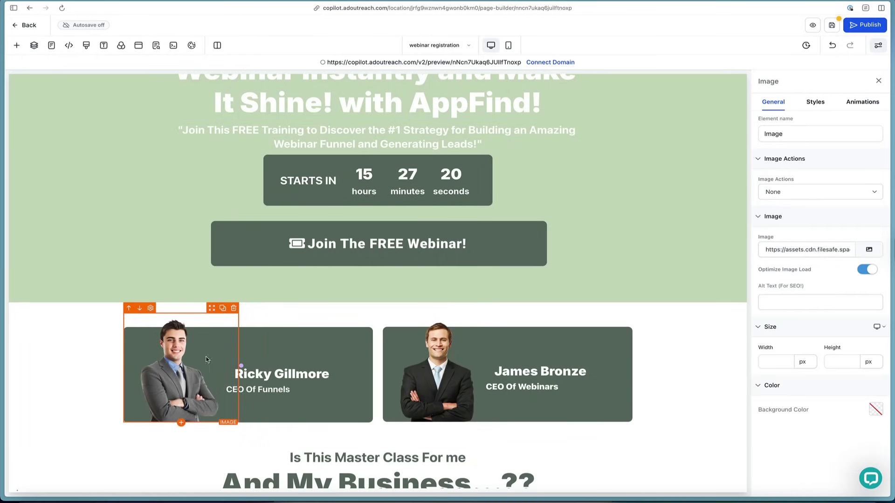
pyautogui.click(391, 358)
pyautogui.scroll(-10, 355, 233)
pyautogui.scroll(-3, 354, 233)
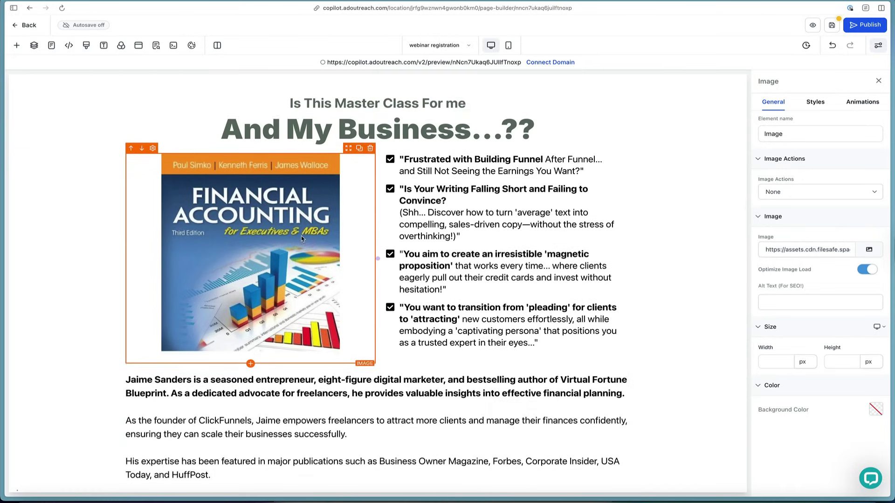
pyautogui.scroll(-9, 344, 293)
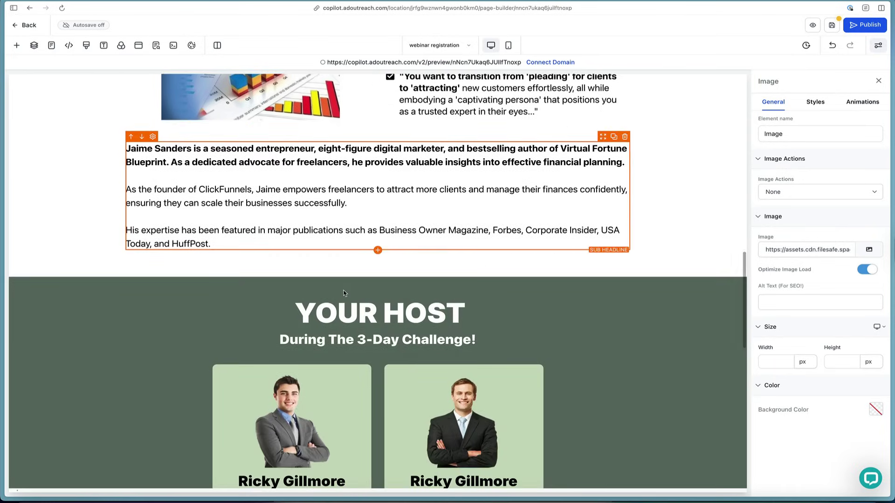
pyautogui.scroll(-5, 346, 293)
pyautogui.click(316, 213)
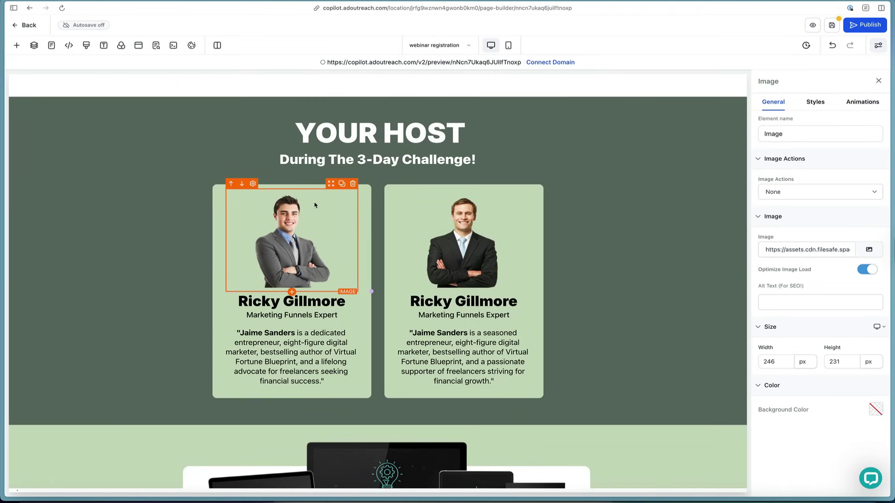
pyautogui.click(280, 302)
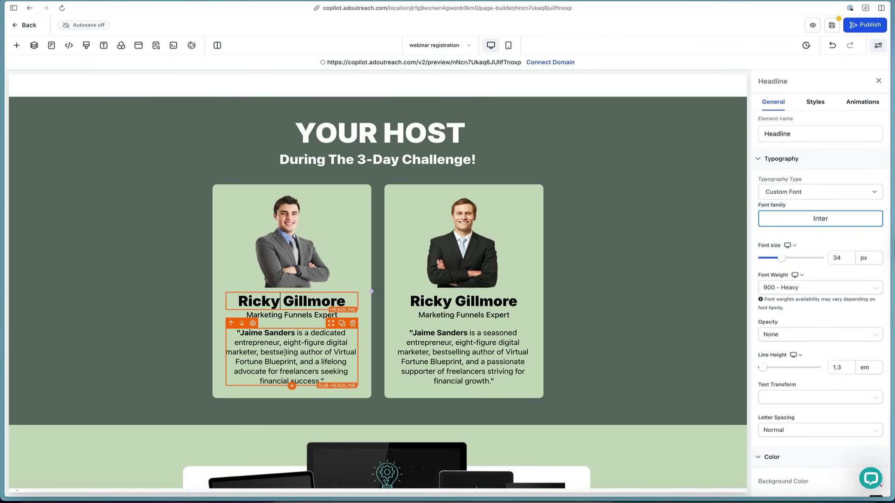
pyautogui.scroll(20, 285, 352)
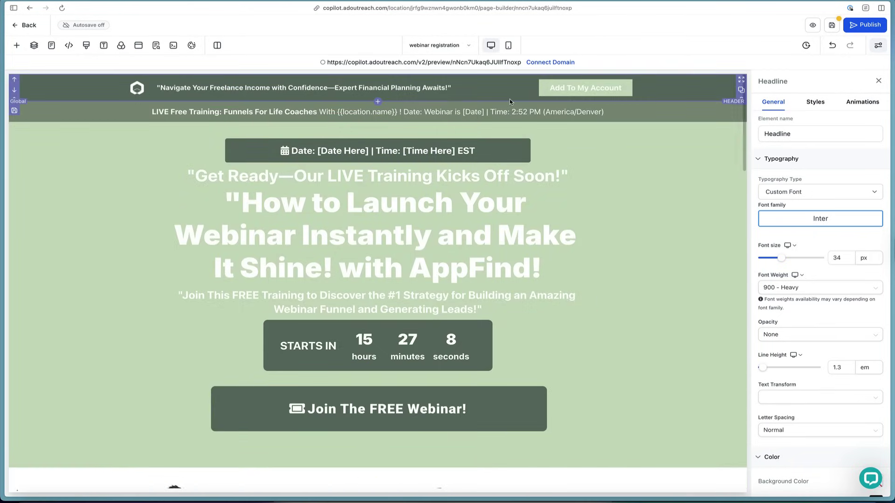
# Try to publish the funnel, find no domains listed, and start filling in the Connect Domain form
pyautogui.click(861, 27)
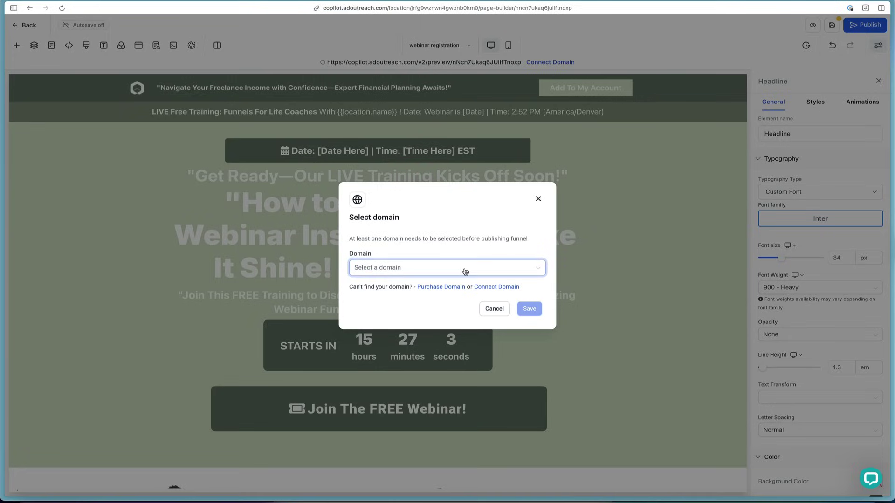
pyautogui.click(466, 272)
pyautogui.click(466, 273)
pyautogui.click(498, 288)
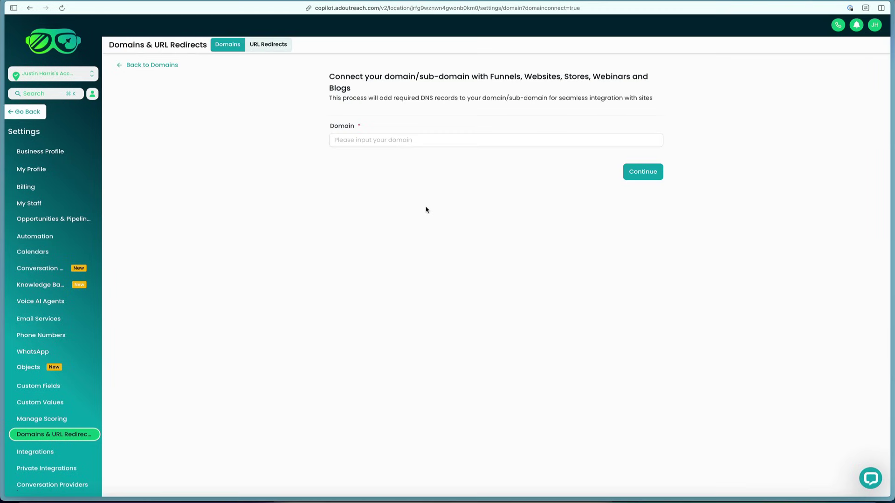
pyautogui.click(397, 135)
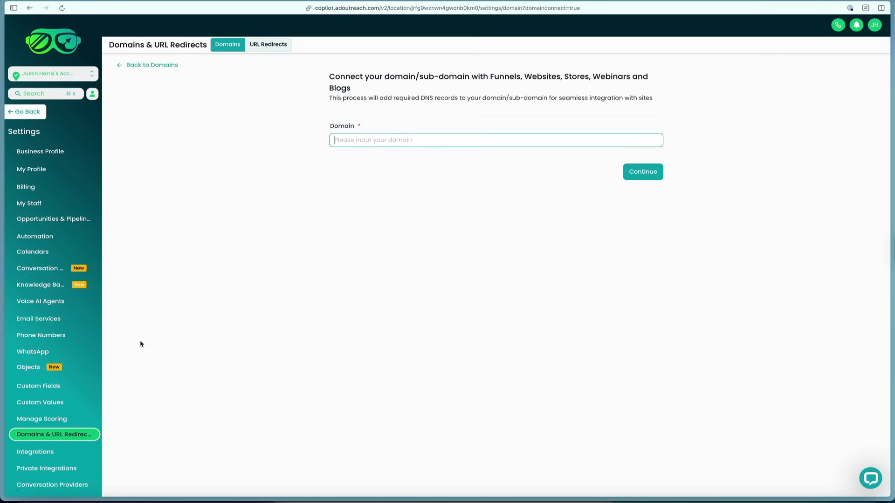
# Leave settings, return to the funnels list and open the Clean Opt-In funnel
pyautogui.click(17, 116)
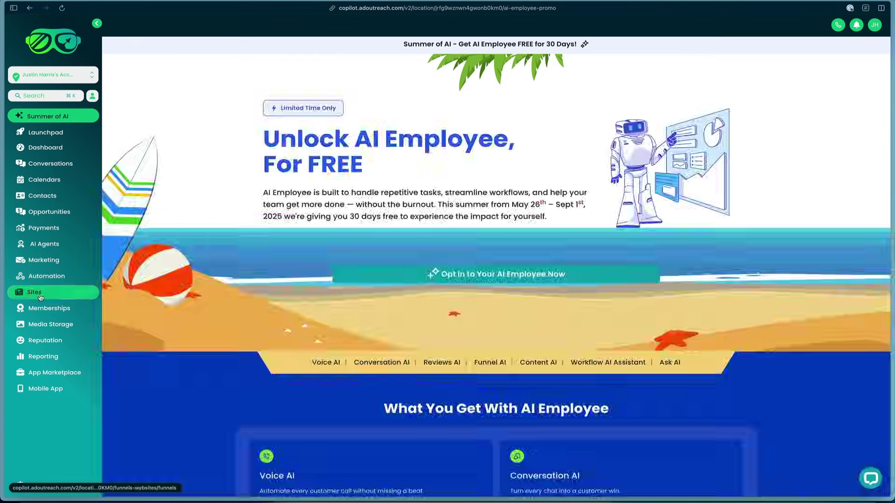
pyautogui.click(40, 294)
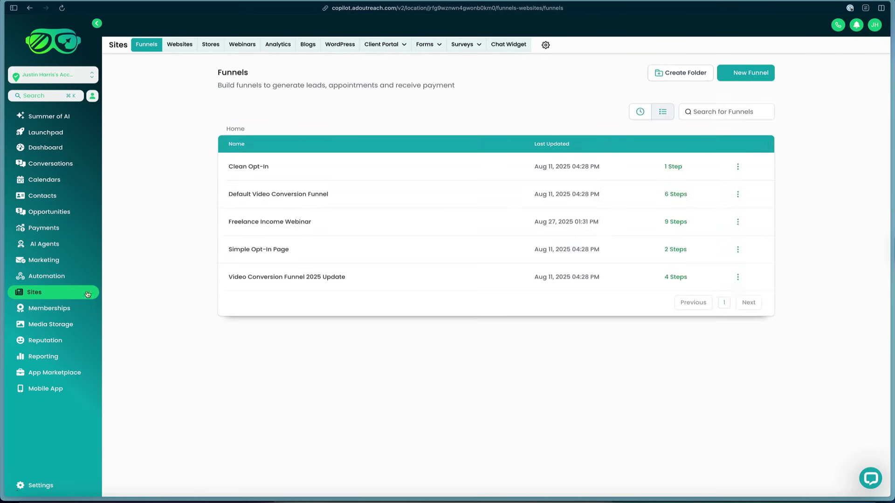
pyautogui.click(246, 168)
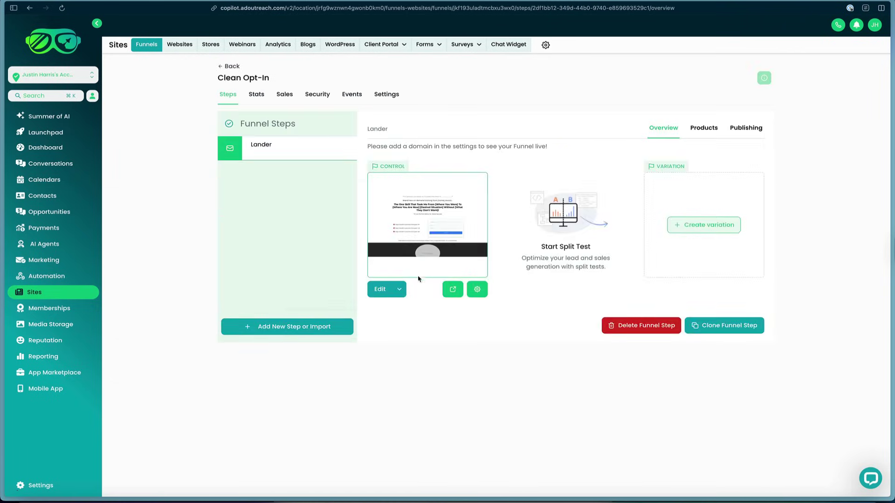
# Preview the Lander page in a new tab, then close it and go to Summer of AI
pyautogui.click(453, 289)
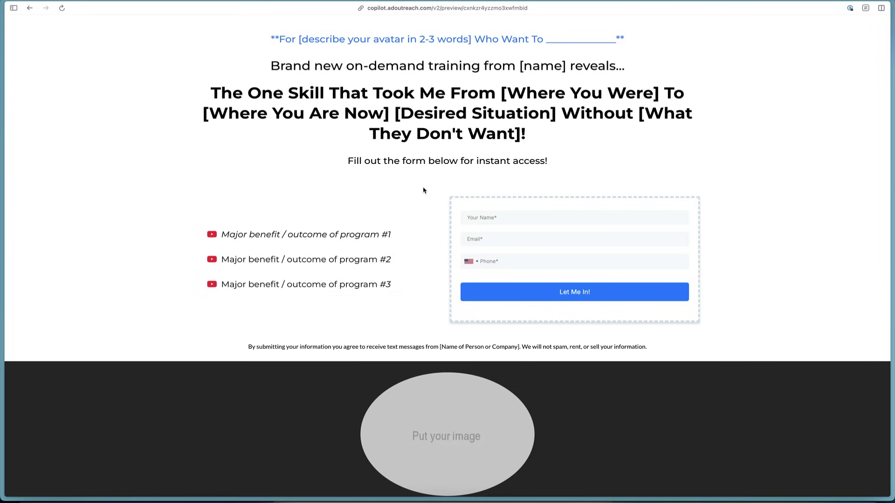
pyautogui.scroll(-3, 408, 247)
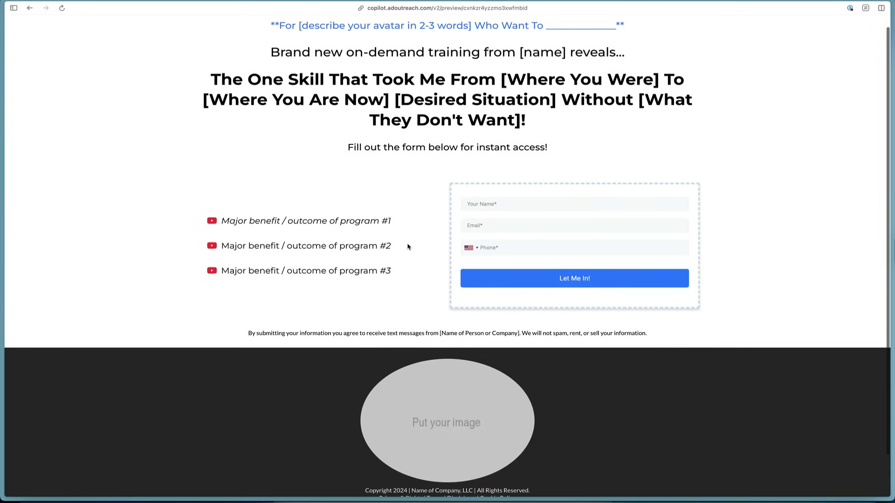
pyautogui.scroll(3, 378, 265)
pyautogui.scroll(-3, 377, 270)
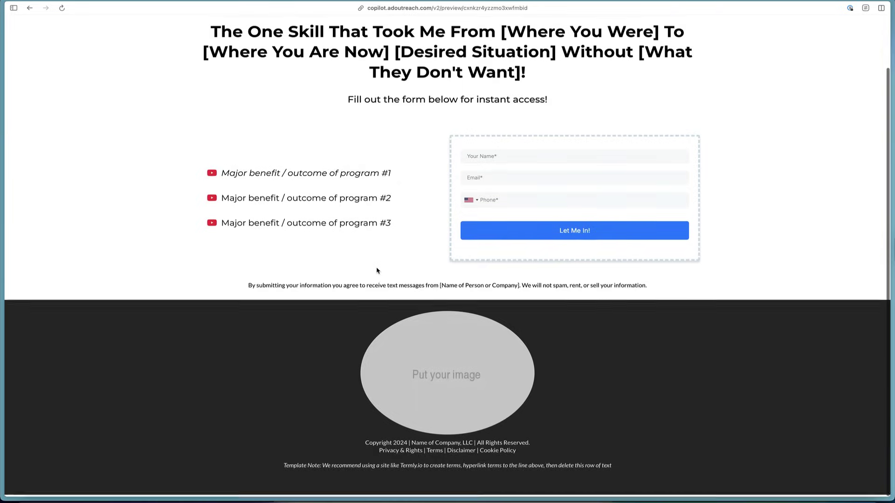
pyautogui.scroll(3, 434, 265)
pyautogui.press('super+w')
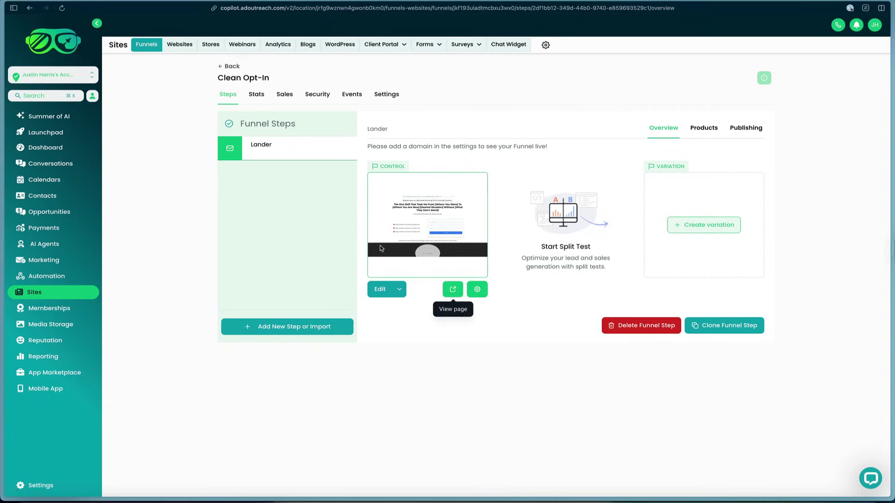
pyautogui.click(61, 117)
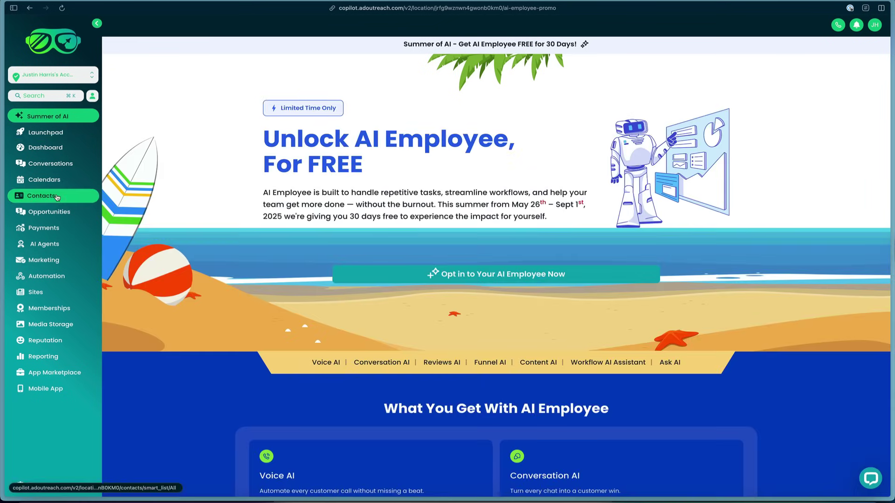
# Start a new opportunity on the sales pipeline board and enter the contact's full name, fixing its capitalisation
pyautogui.click(57, 212)
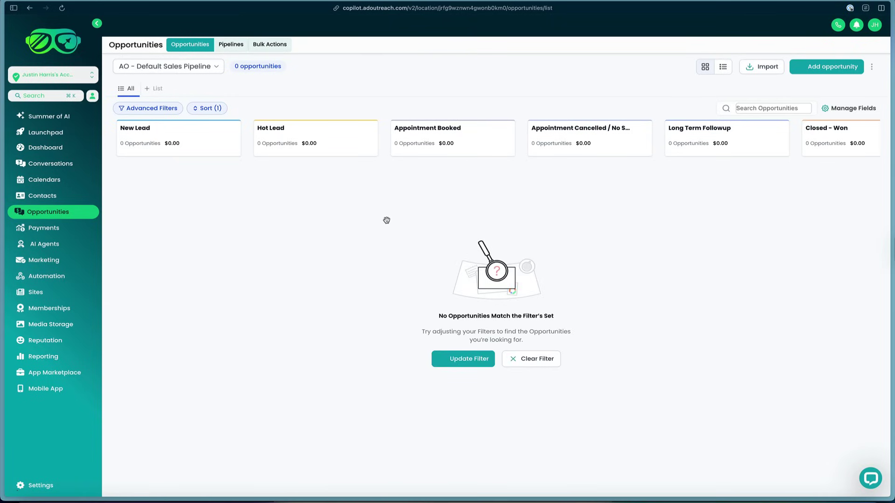
pyautogui.click(828, 66)
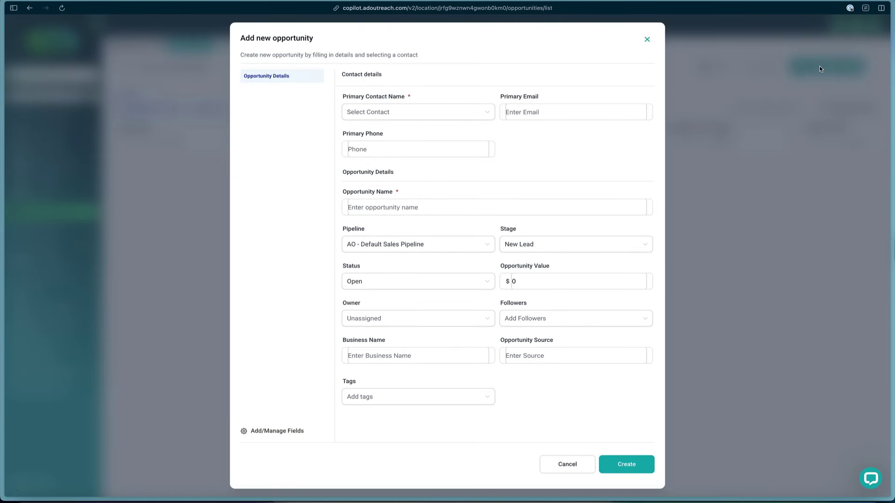
pyautogui.click(805, 68)
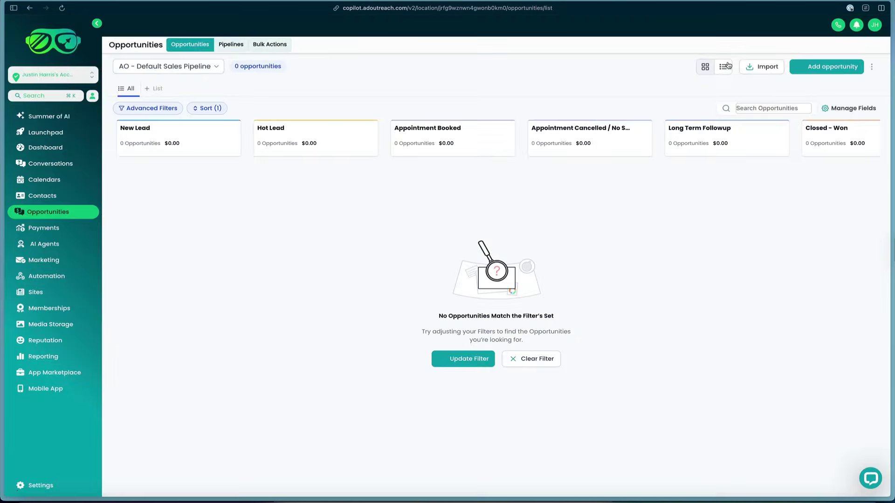
pyautogui.click(825, 74)
pyautogui.click(386, 119)
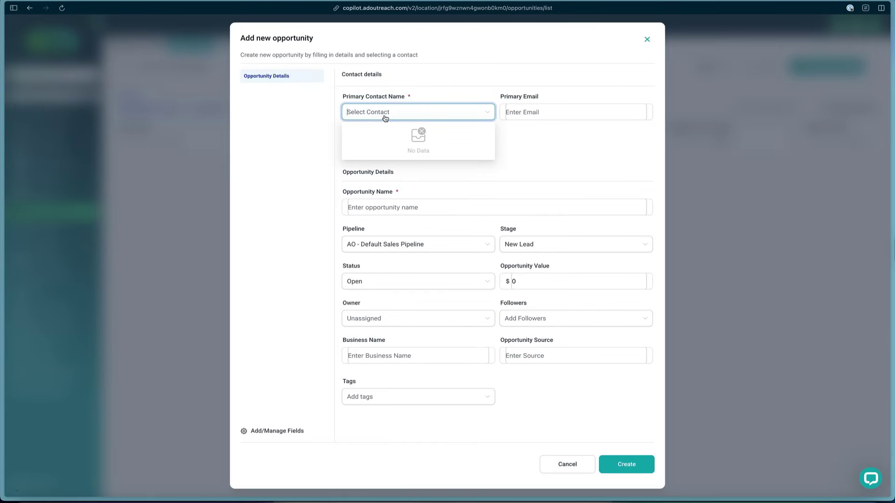
pyautogui.write('JOhnny Appleseed')
pyautogui.click(355, 112)
pyautogui.press('BackSpace')
pyautogui.write('o')
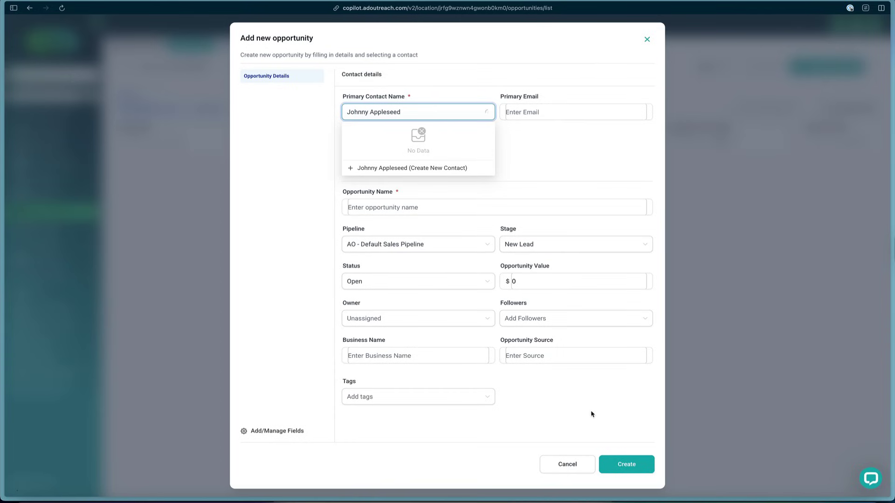
# Create the typed name as a new contact, save the opportunity and close its edit form
pyautogui.click(631, 470)
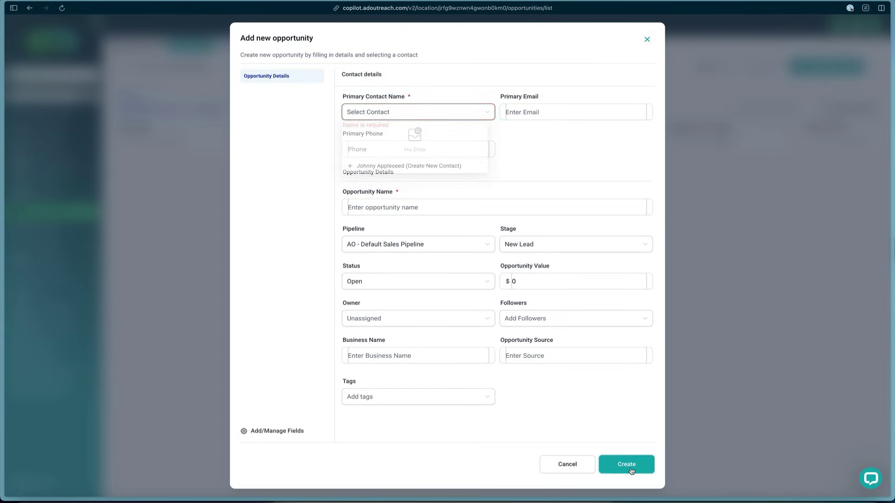
pyautogui.click(396, 118)
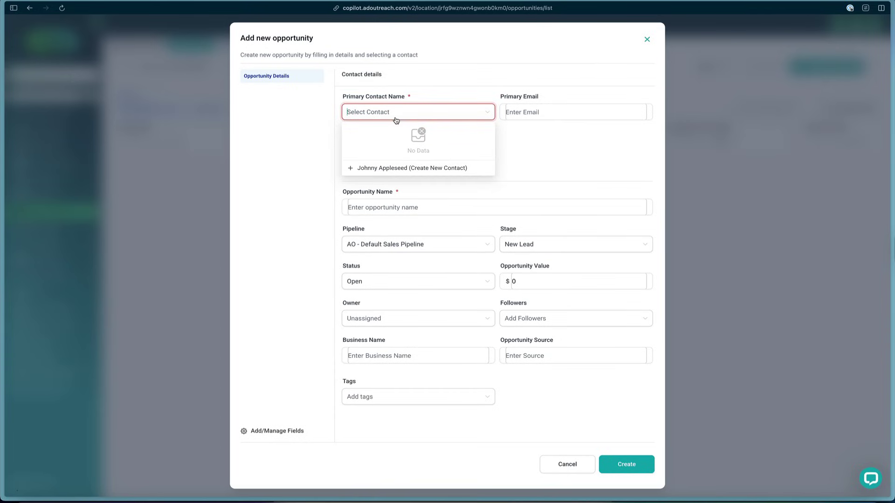
pyautogui.click(405, 168)
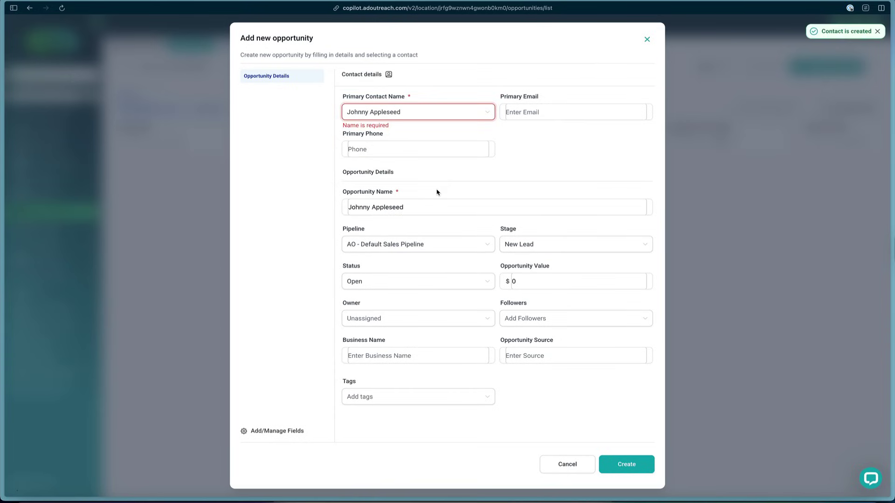
pyautogui.click(630, 465)
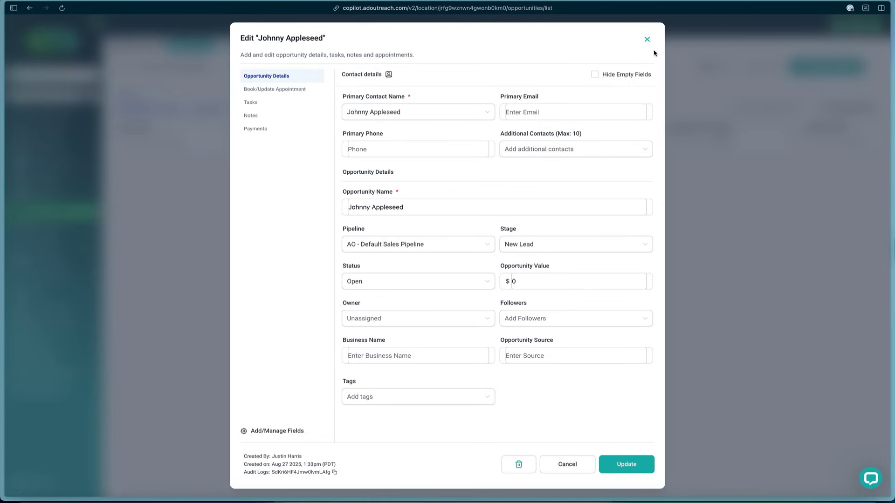
pyautogui.click(647, 39)
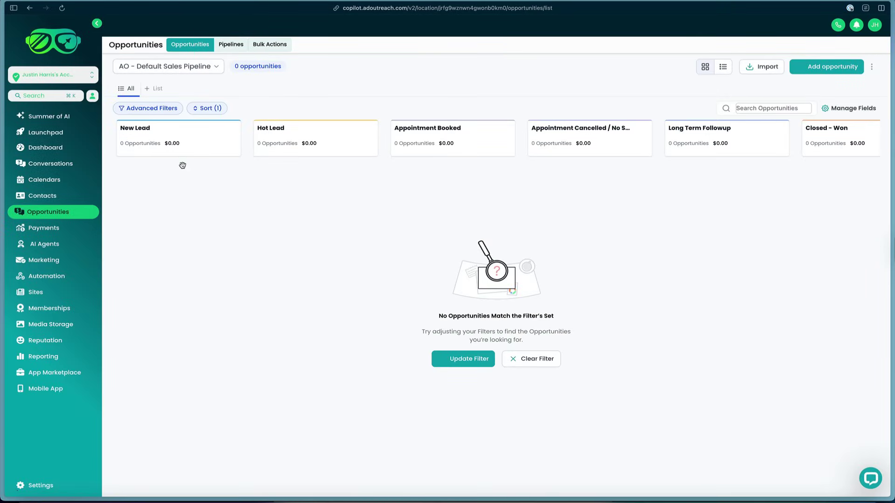
# Open the new contact's record, then look through the Tasks and Companies lists
pyautogui.click(65, 202)
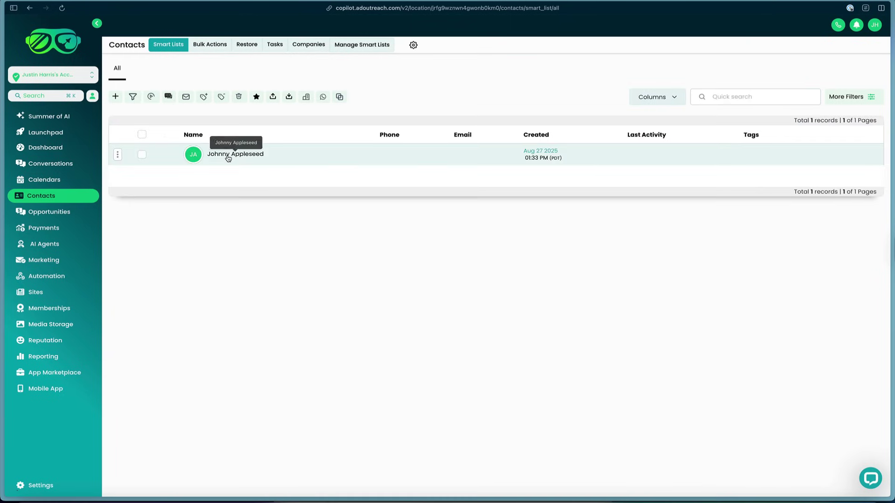
pyautogui.click(227, 154)
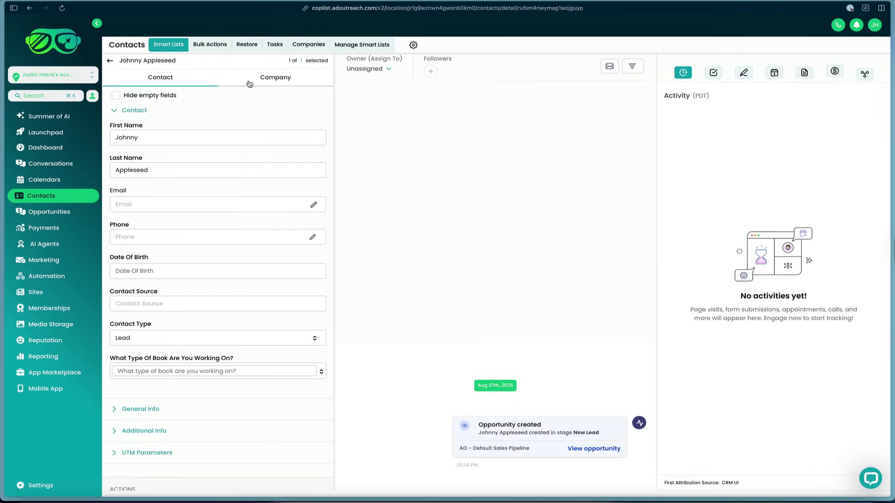
pyautogui.click(279, 42)
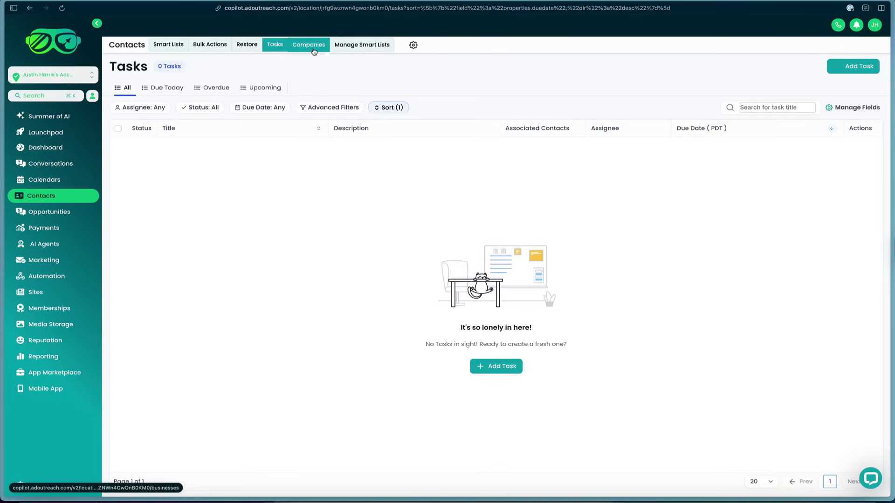
pyautogui.click(311, 48)
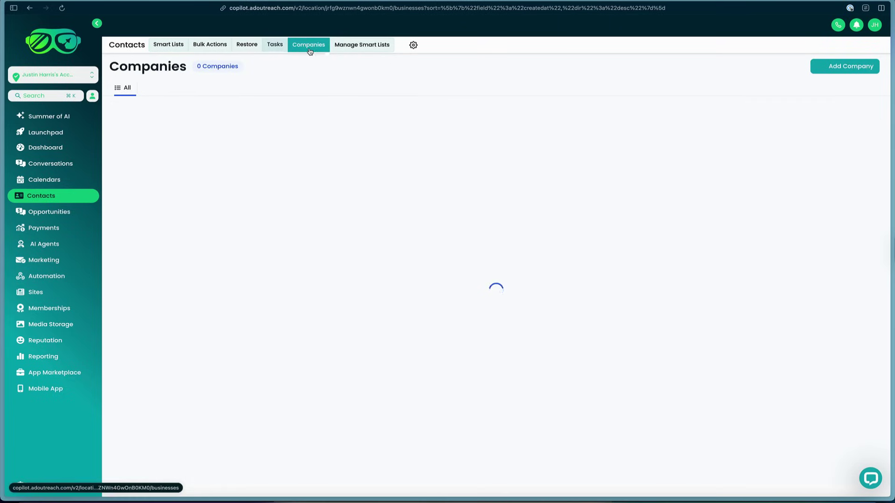
pyautogui.click(171, 49)
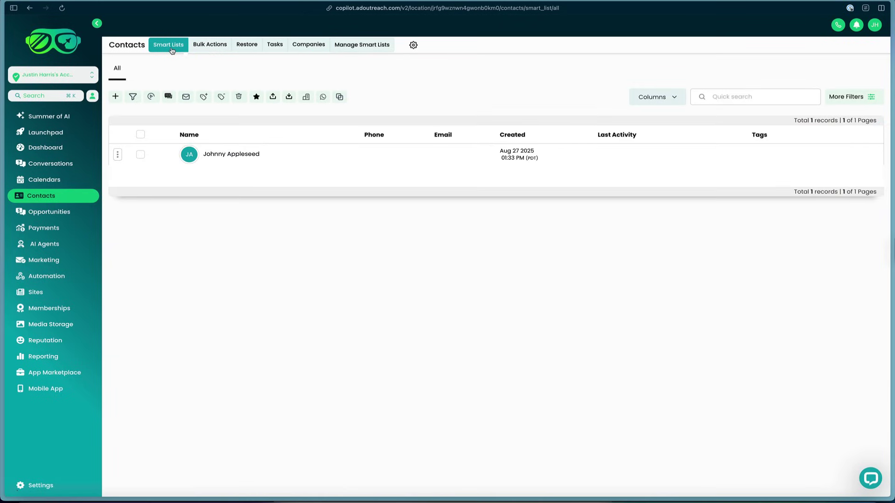
# Reopen the contact, keep type Lead, expand General Info and open its New Lead opportunity
pyautogui.click(141, 155)
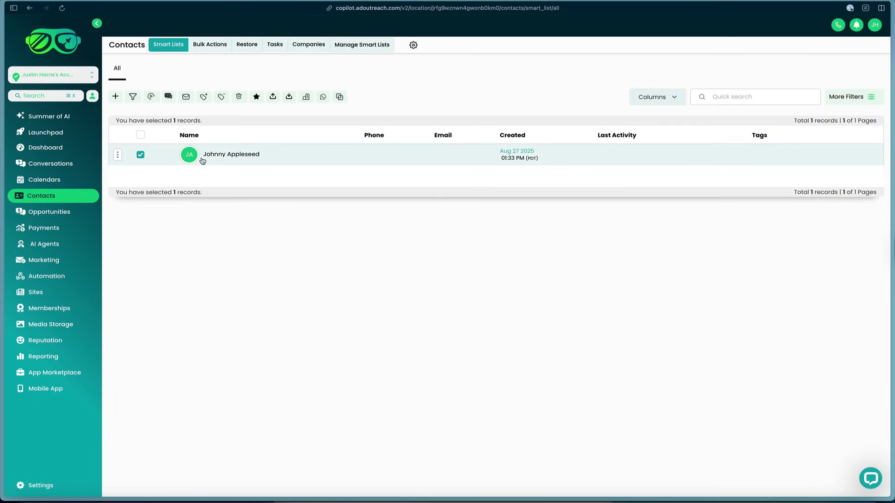
pyautogui.click(214, 160)
pyautogui.scroll(-1, 231, 336)
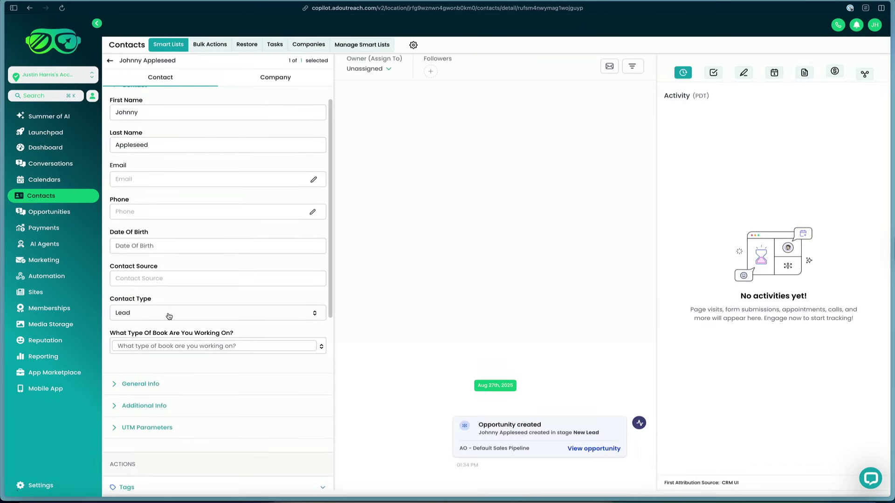
pyautogui.click(131, 320)
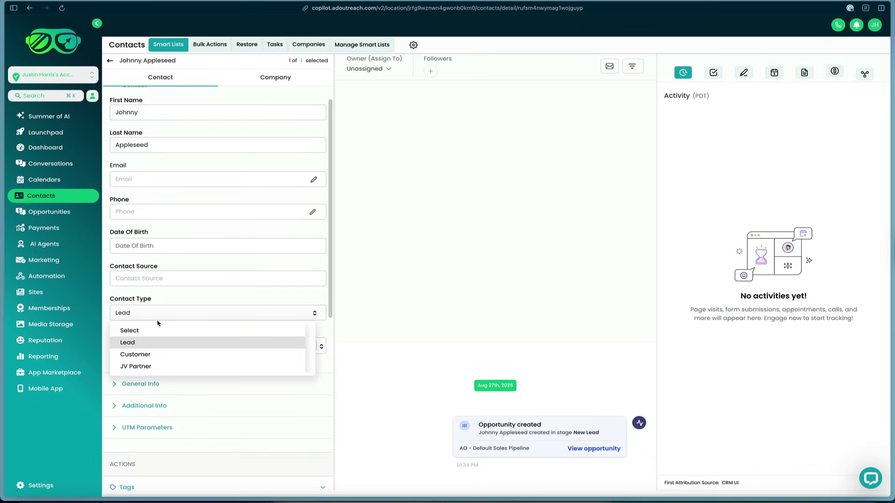
pyautogui.scroll(-1, 156, 347)
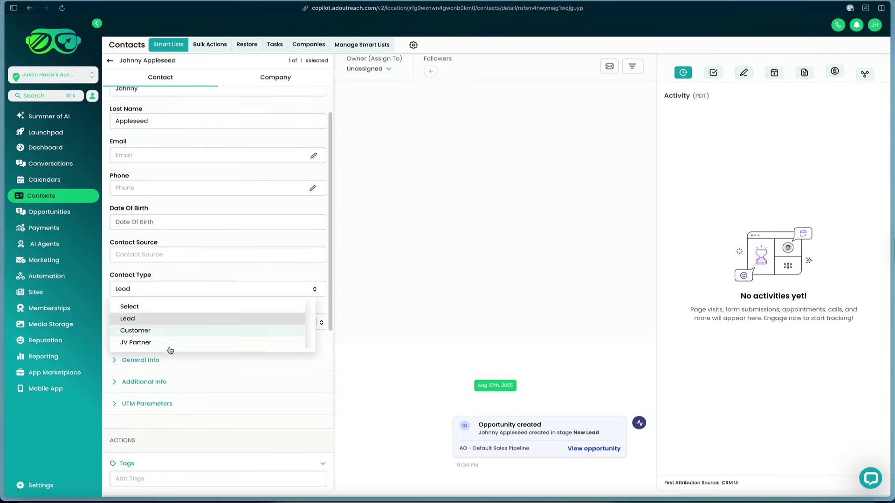
pyautogui.click(227, 371)
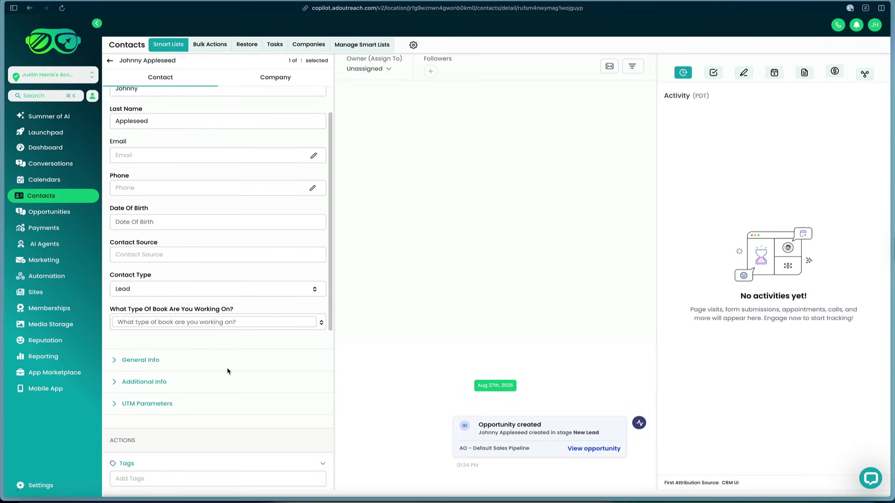
pyautogui.click(149, 361)
pyautogui.scroll(-10, 147, 357)
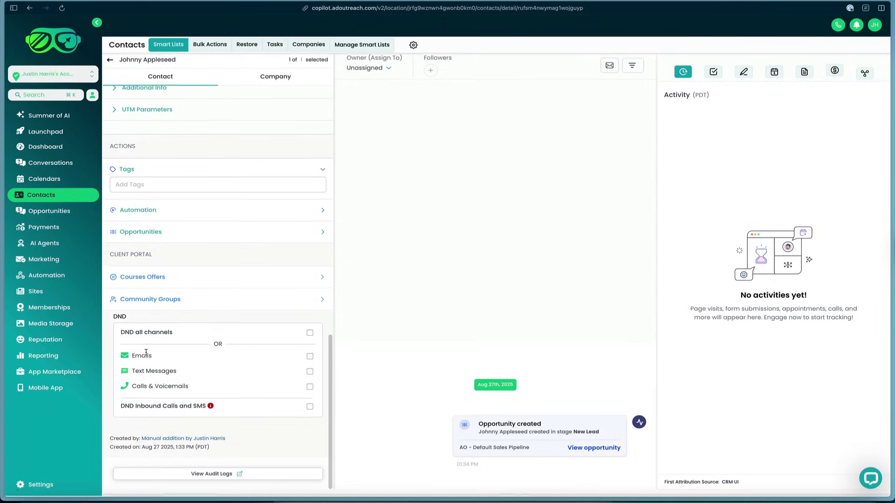
pyautogui.scroll(15, 149, 267)
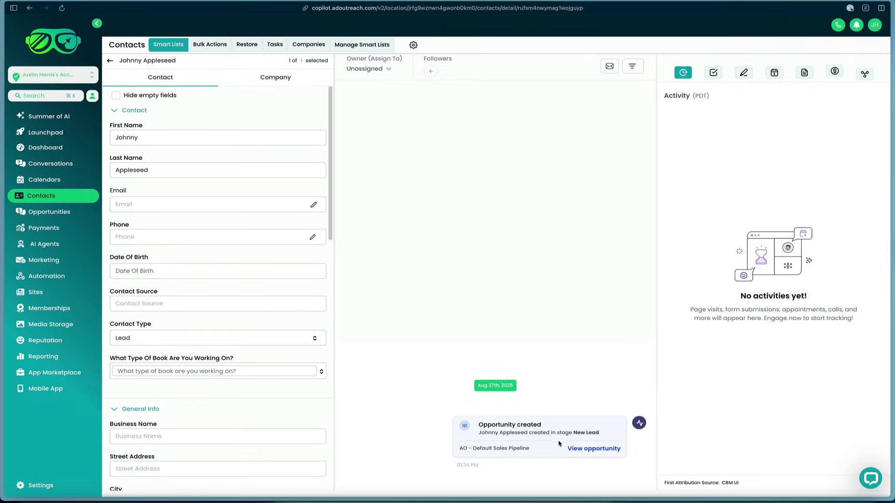
pyautogui.click(594, 449)
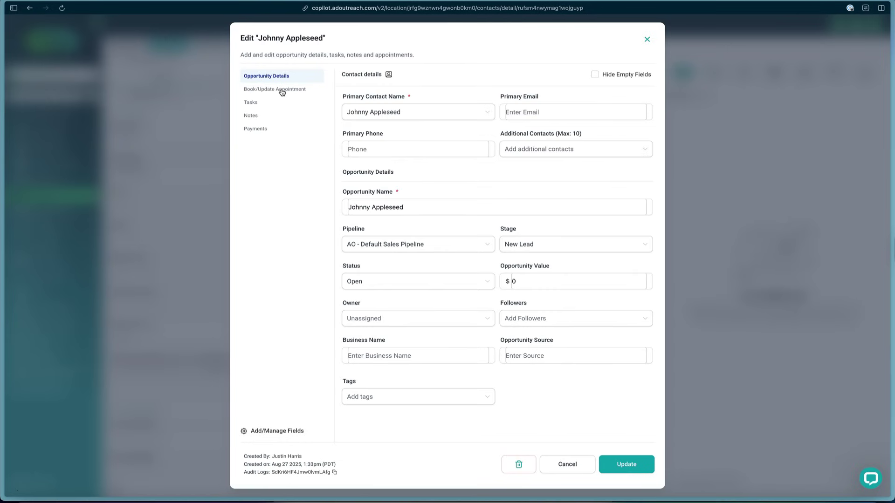
# Change the opportunity's stage from New Lead to Appointment Booked and update it
pyautogui.click(452, 248)
pyautogui.click(507, 247)
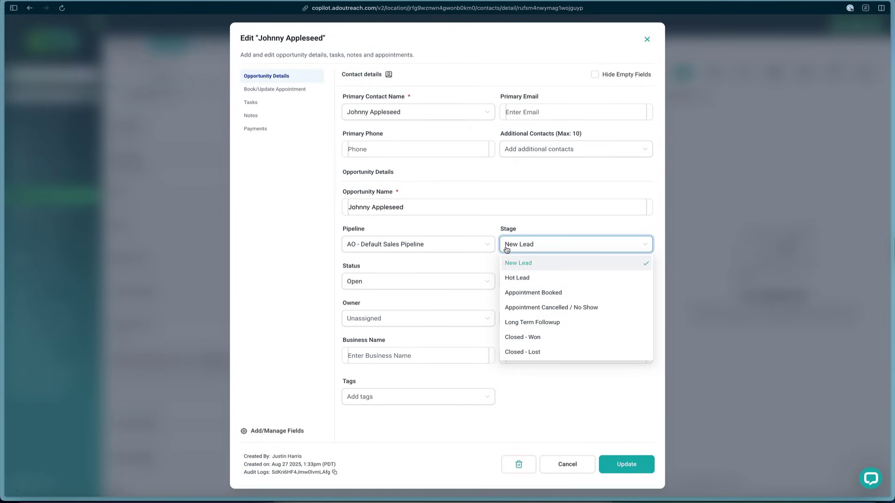
pyautogui.click(548, 294)
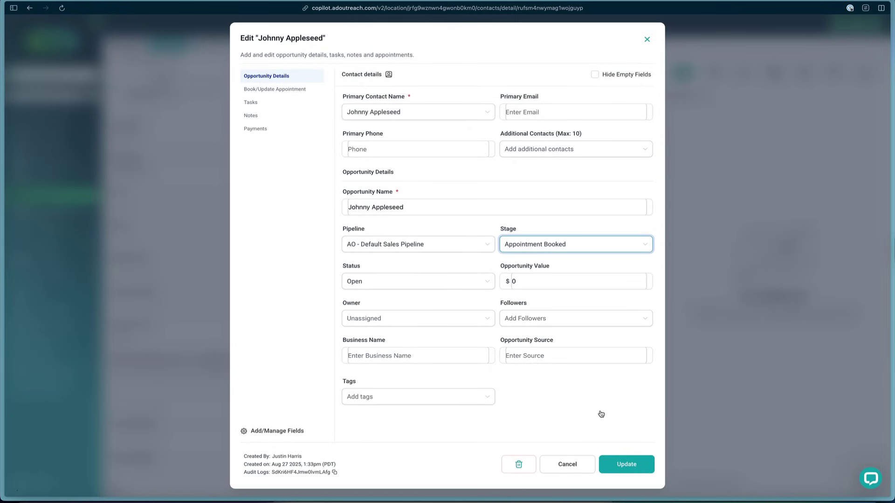
pyautogui.click(623, 464)
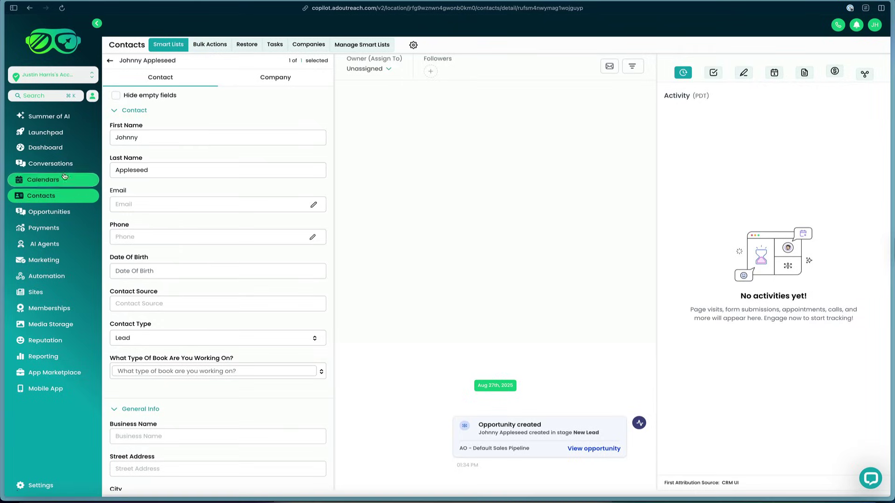
# On the opportunities board, drag the new contact's card from New Lead into Appointment Booked
pyautogui.click(58, 163)
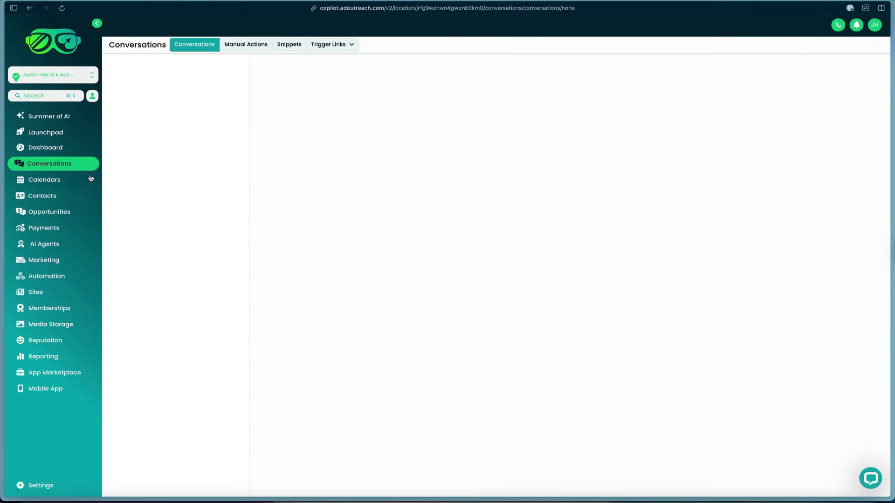
pyautogui.click(65, 217)
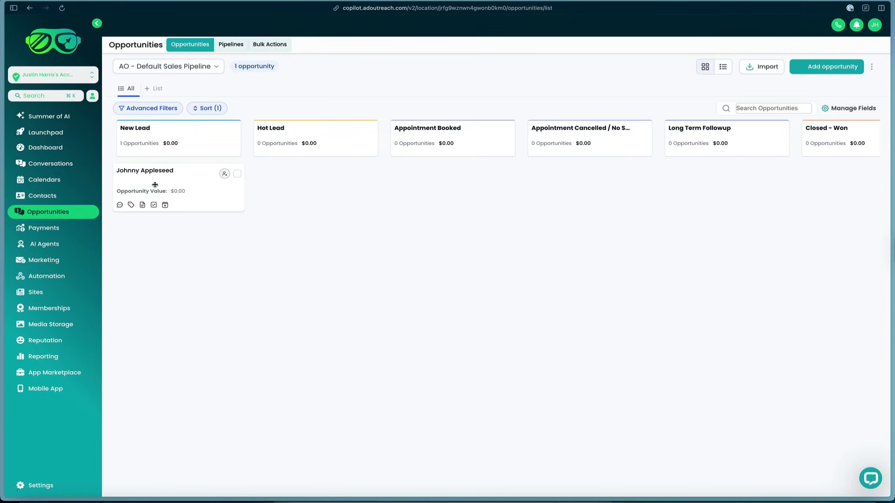
pyautogui.moveTo(159, 182); pyautogui.dragTo(460, 192)
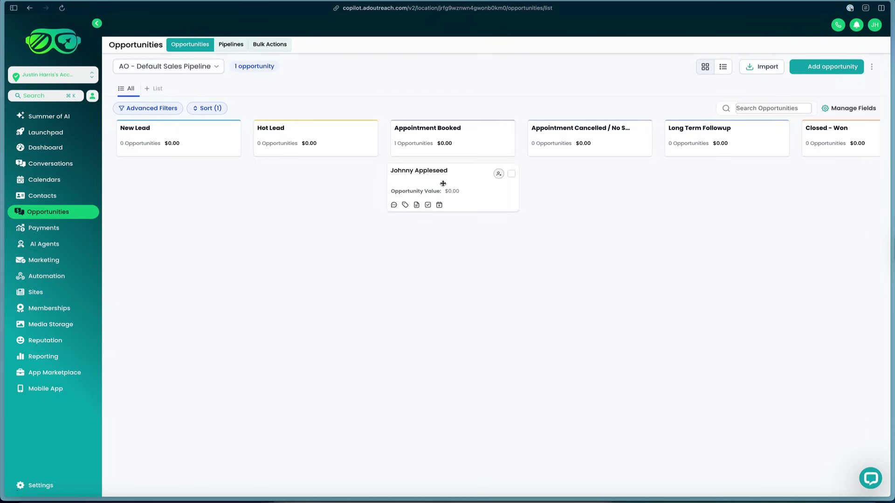
pyautogui.hscroll(3, 494, 200)
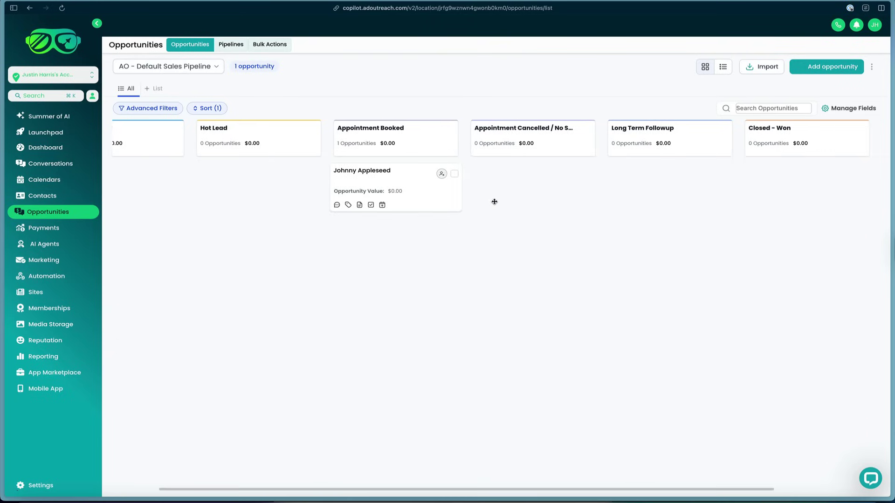
pyautogui.moveTo(334, 178); pyautogui.dragTo(753, 186)
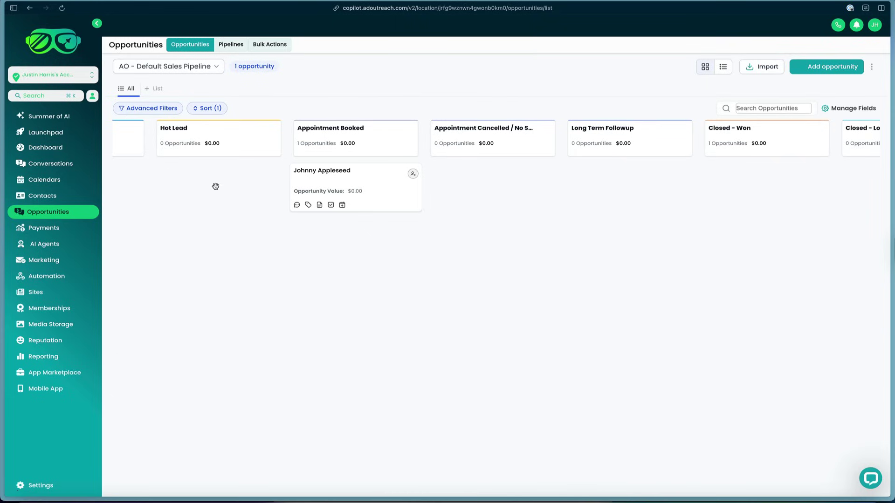
# Create a Conversation AI bot under AI Agents with the General Q&A type and review its settings
pyautogui.click(62, 246)
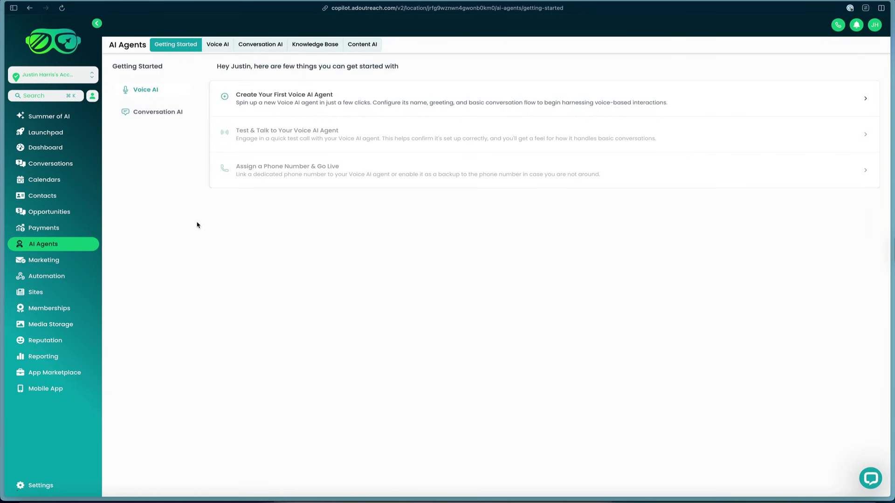
pyautogui.click(174, 113)
pyautogui.click(314, 104)
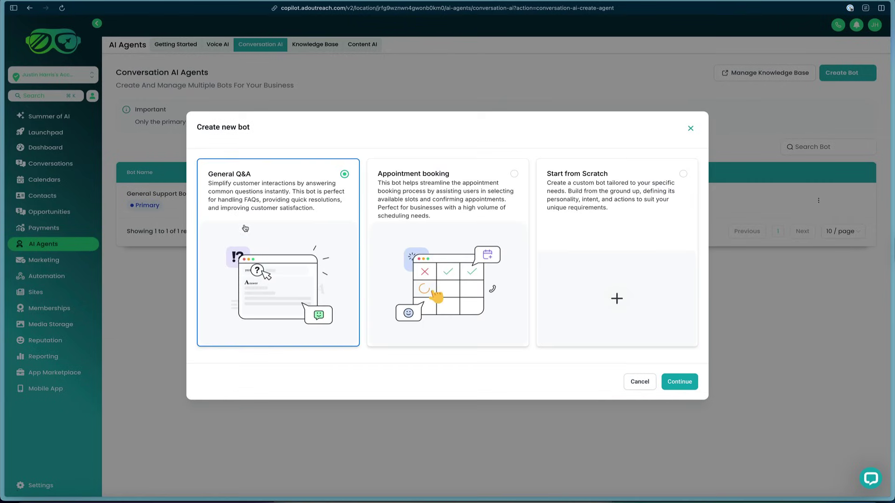
pyautogui.click(662, 382)
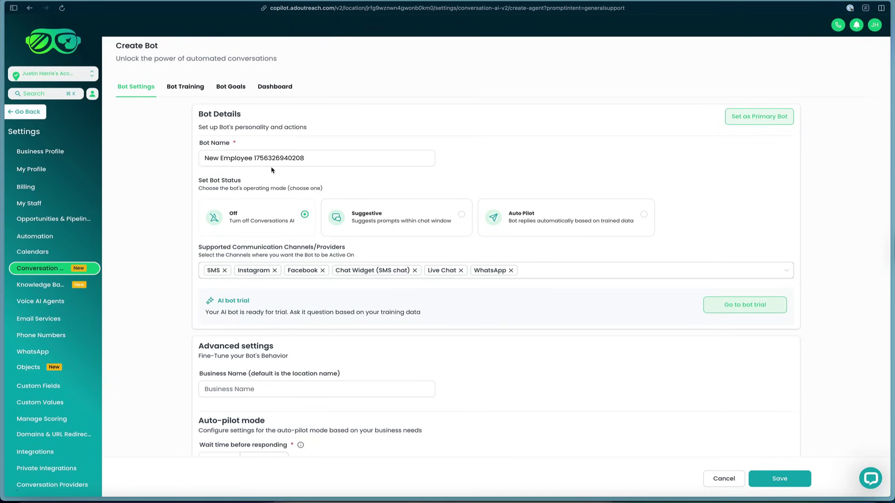
pyautogui.scroll(-3, 273, 171)
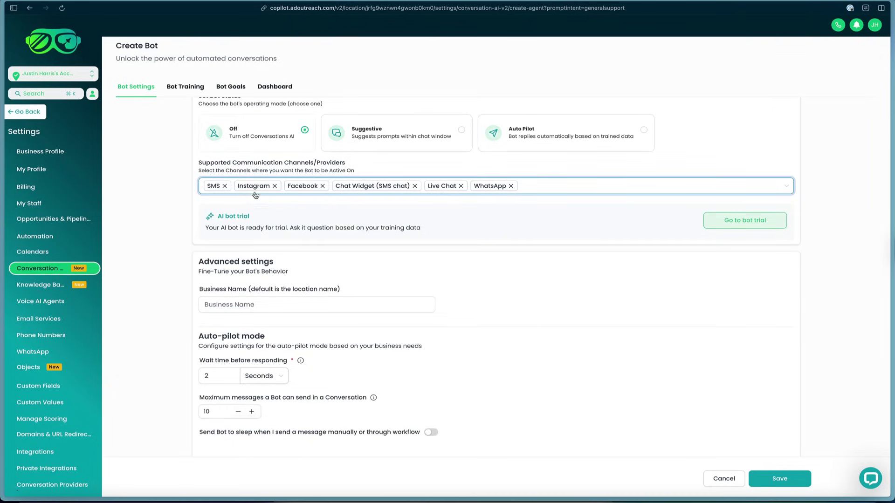
pyautogui.scroll(-3, 385, 203)
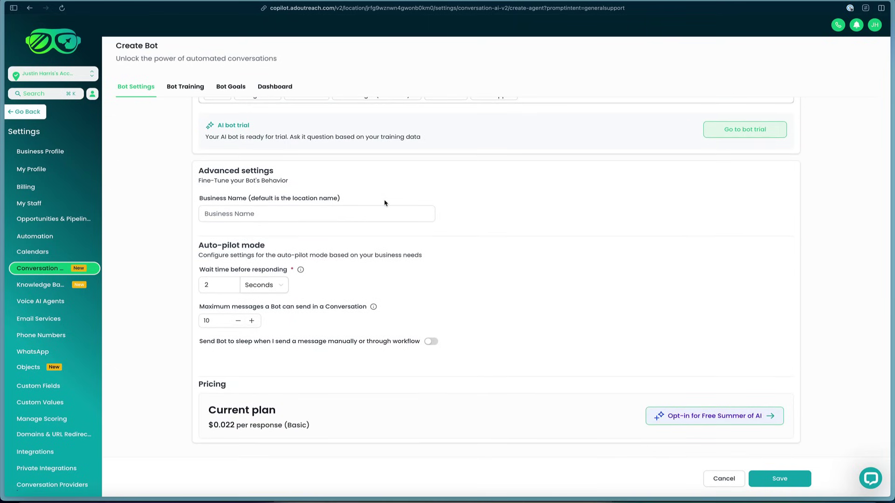
pyautogui.scroll(5, 385, 203)
# Save the new bot and go to its Bot Training settings
pyautogui.click(186, 87)
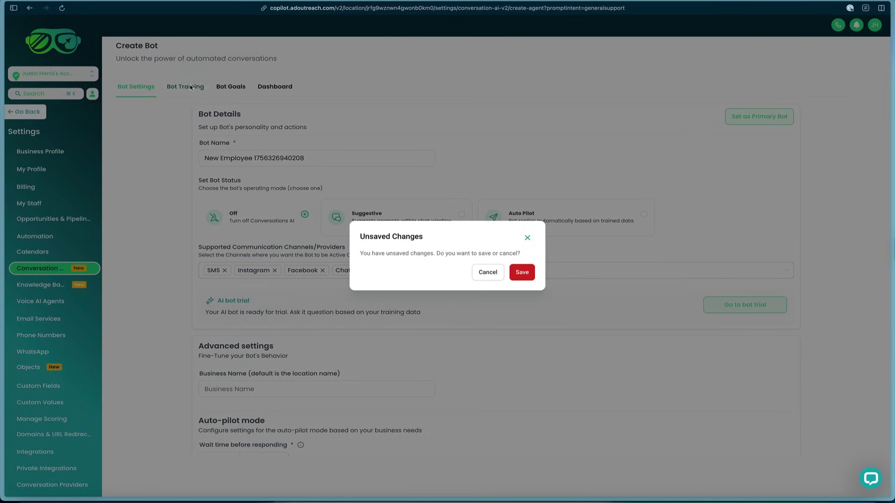
pyautogui.click(523, 273)
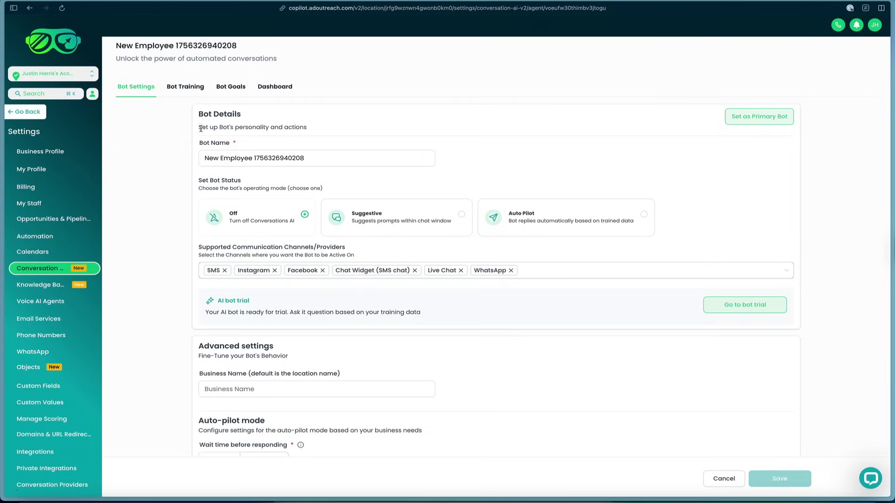
pyautogui.click(182, 88)
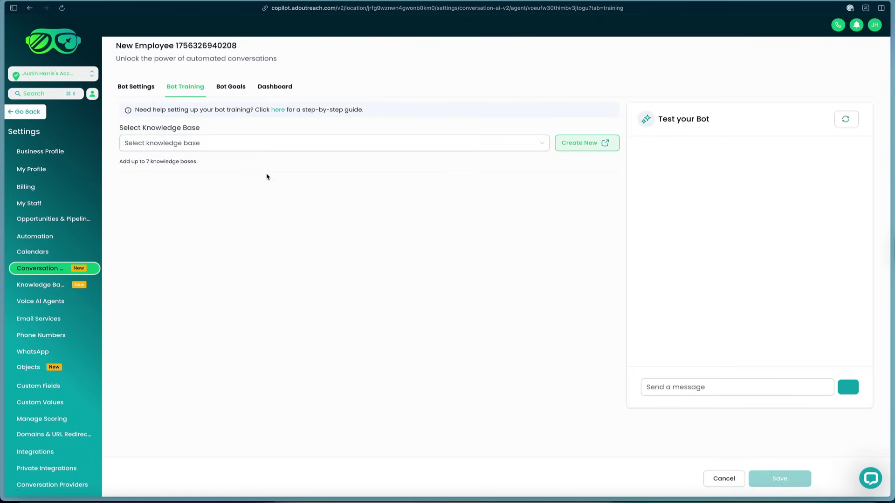
# Create a 'Refund Policy' knowledge base with a short refund description
pyautogui.click(586, 143)
pyautogui.click(439, 224)
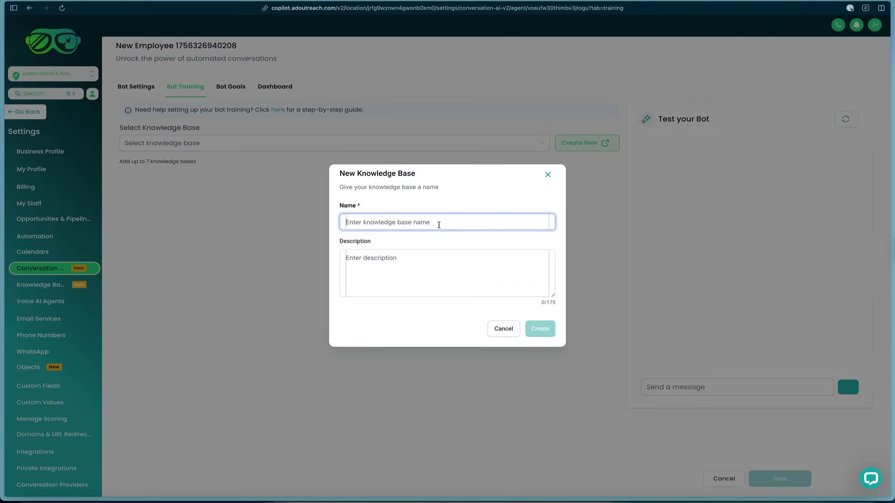
pyautogui.write('Refund Policy')
pyautogui.press('Tab')
pyautogui.write('Refu')
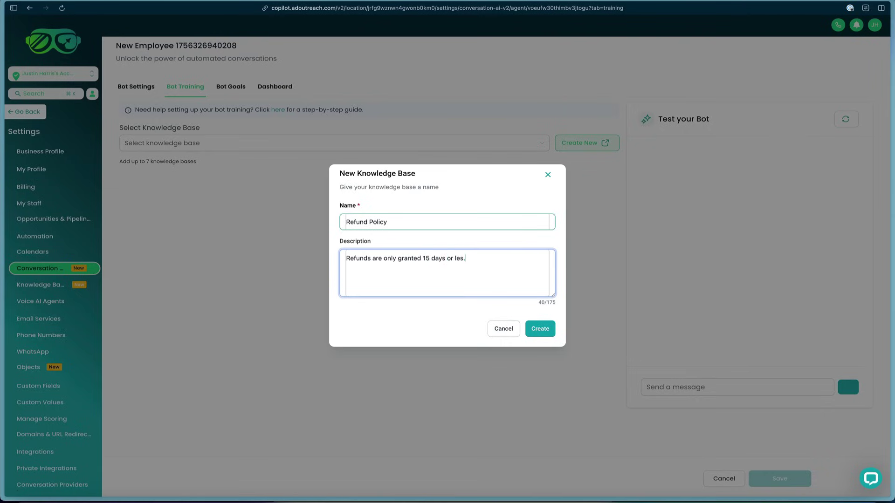
pyautogui.click(543, 329)
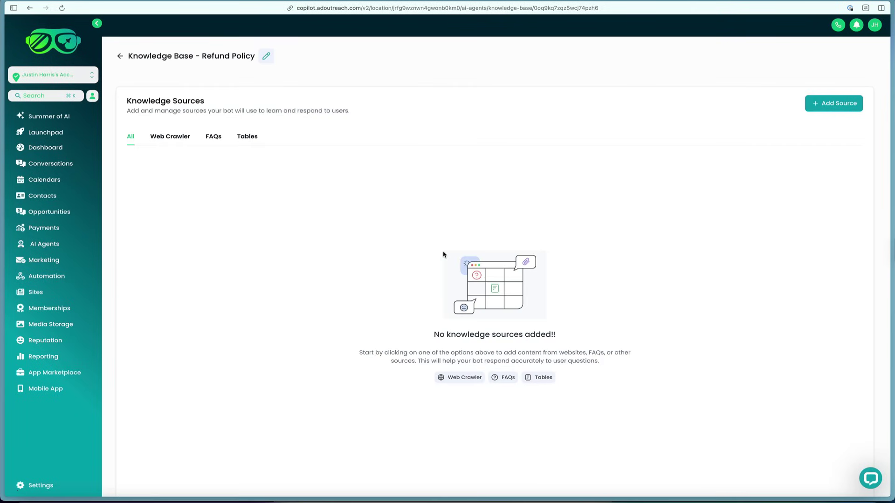
# Browse Refund Policy's Add Source options and its Web Crawler, All, FAQs and Tables tabs
pyautogui.scroll(-1, 243, 202)
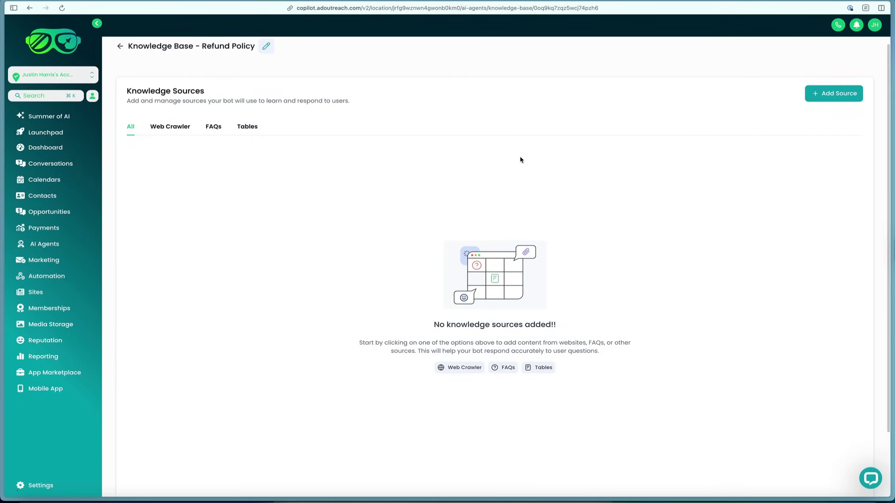
pyautogui.click(811, 95)
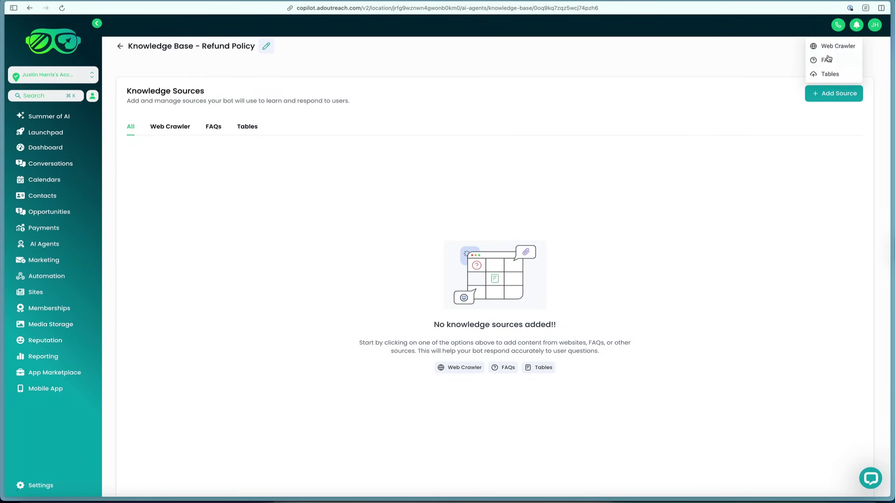
pyautogui.click(172, 126)
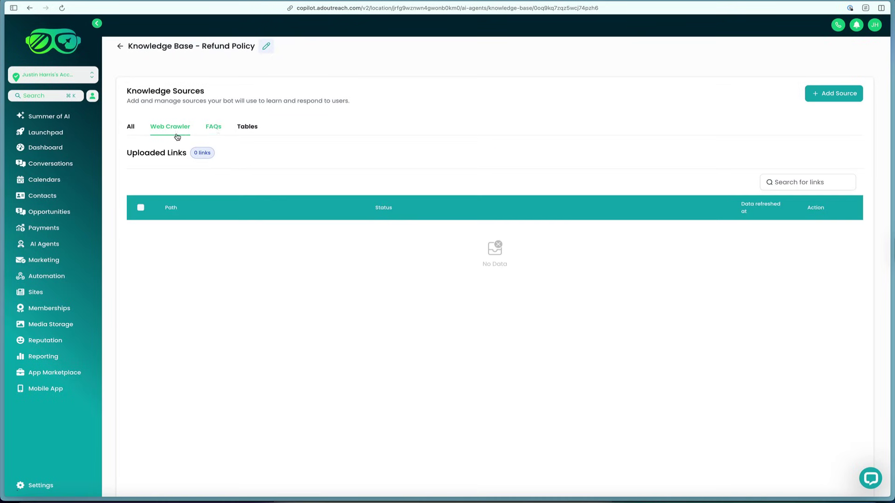
pyautogui.click(132, 127)
pyautogui.click(213, 126)
pyautogui.click(245, 127)
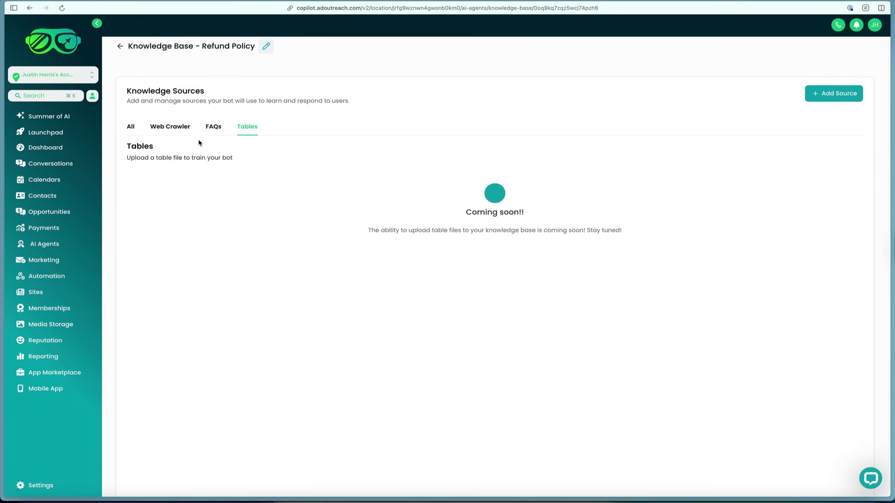
pyautogui.scroll(-3, 151, 124)
pyautogui.scroll(4, 146, 124)
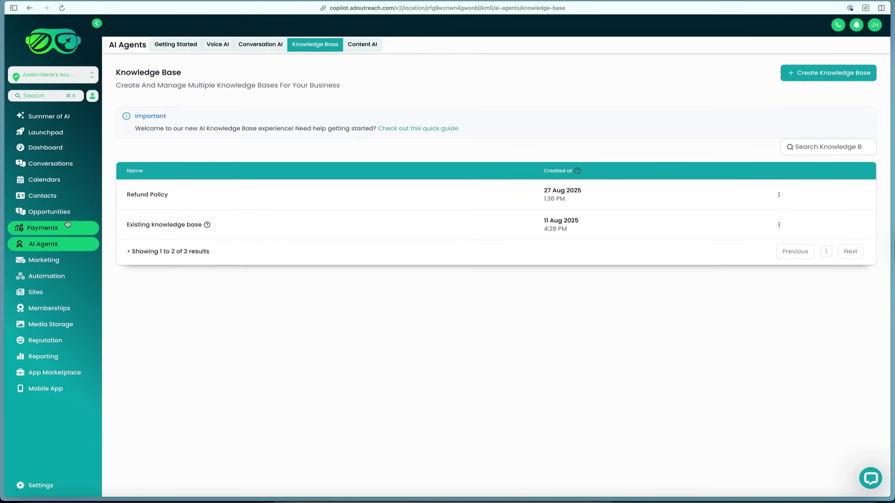
# Open Summer of AI, check Automation, then return to the free AI Employee offer
pyautogui.click(46, 123)
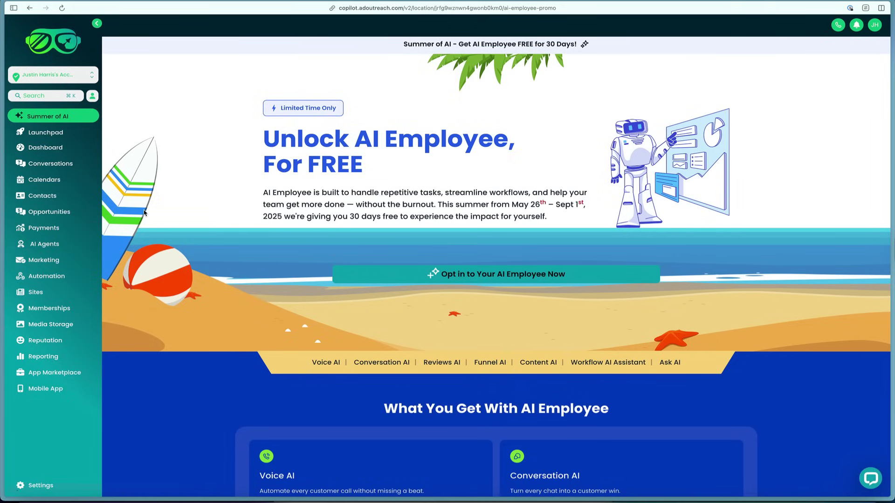
pyautogui.click(51, 277)
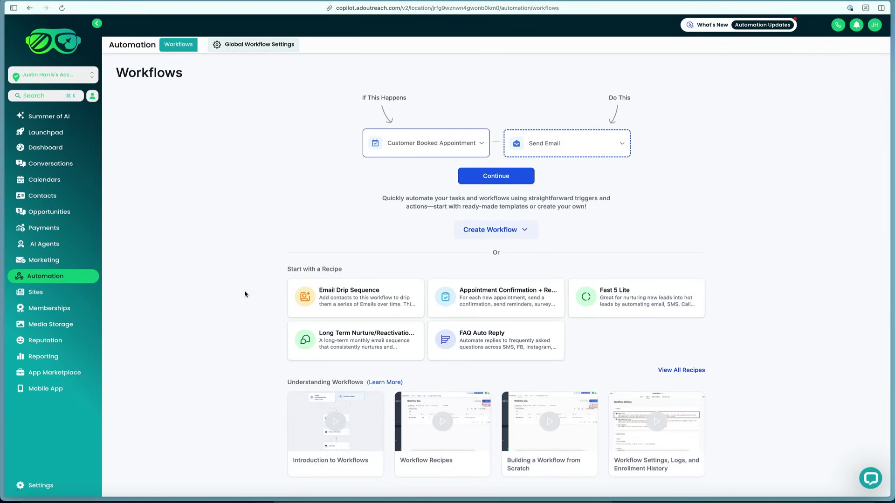
pyautogui.click(49, 117)
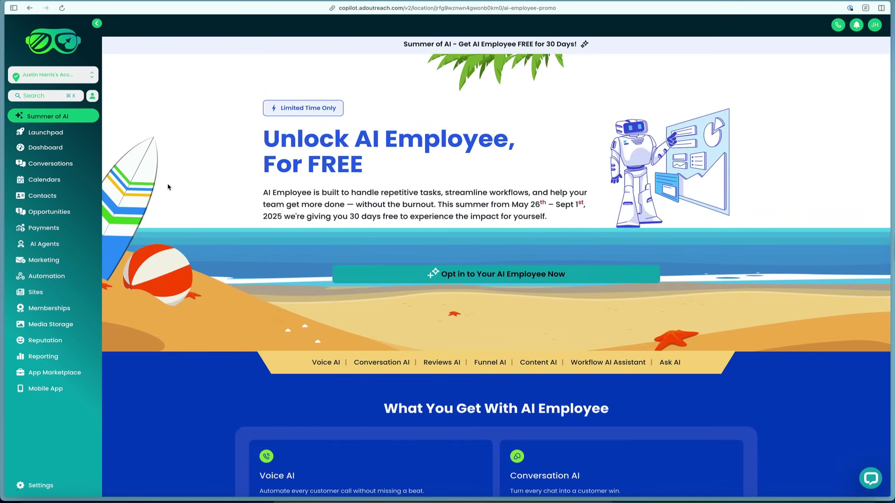